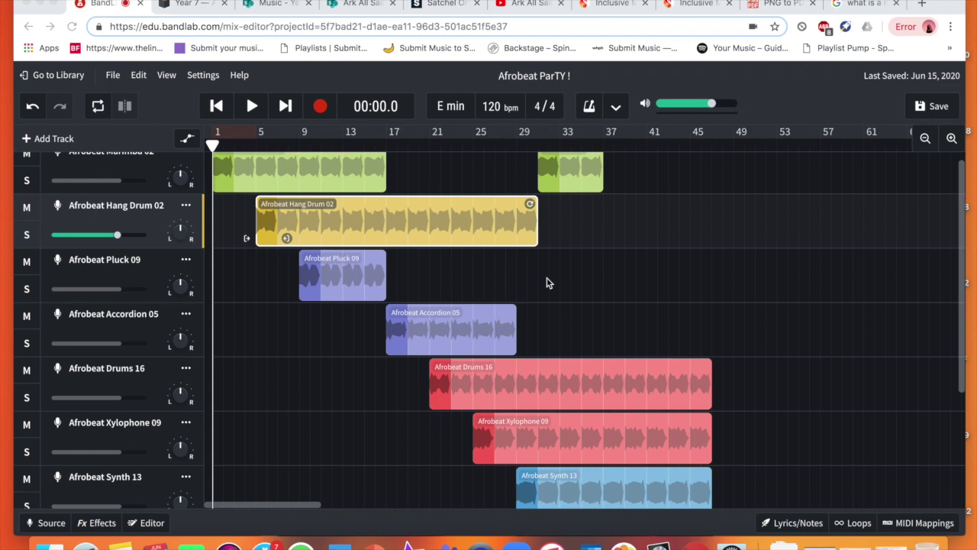
Play Afrobeat ParTY! through and stop at 01:33.2, where the last loops end near bar 47.
{"action": "scroll", "coordinate": [546, 283], "scroll_direction": "down", "scroll_amount": 4}
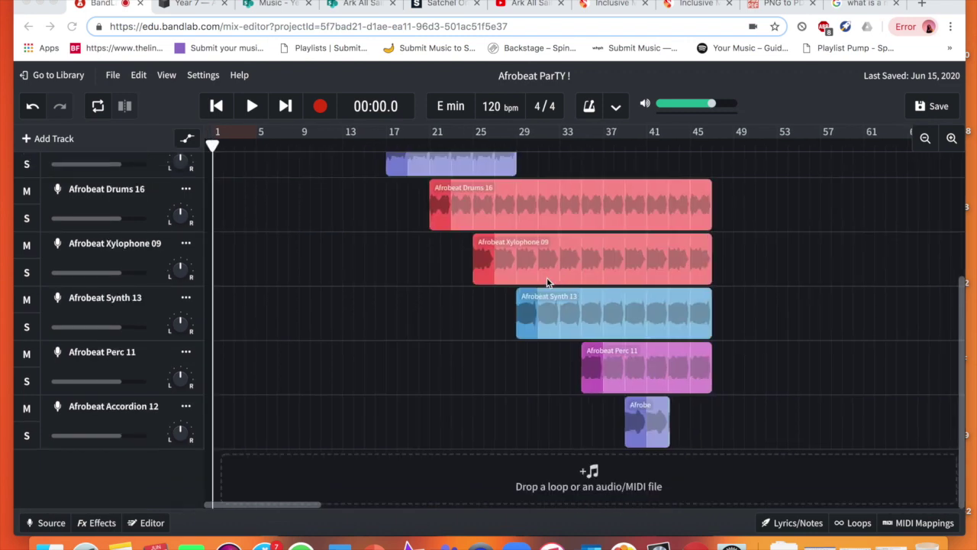
{"action": "scroll", "coordinate": [710, 391], "scroll_direction": "up", "scroll_amount": 5}
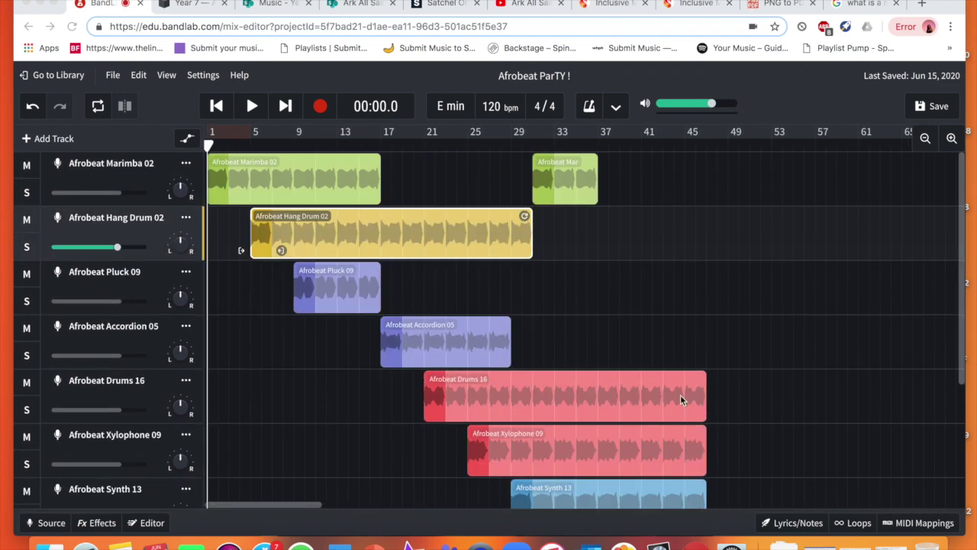
{"action": "left_click", "coordinate": [252, 106]}
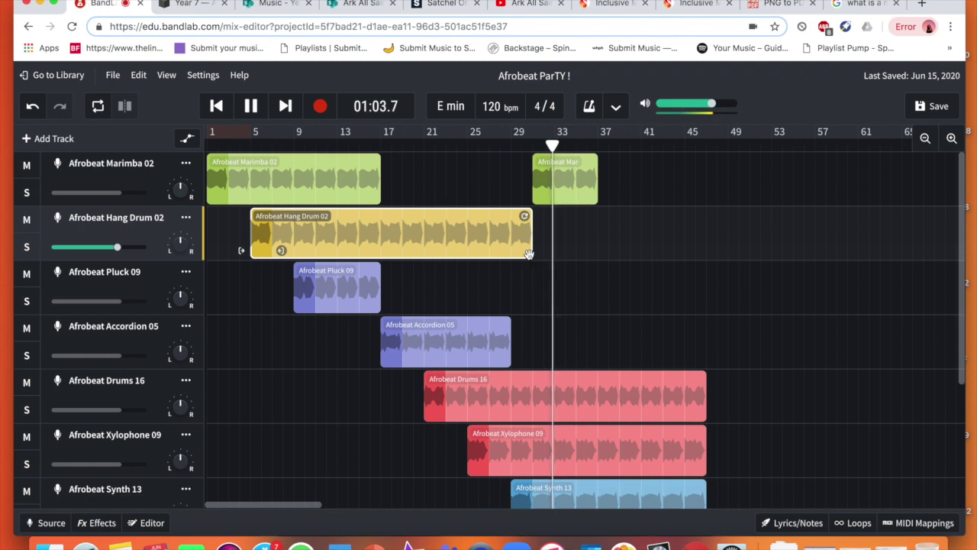
{"action": "scroll", "coordinate": [550, 260], "scroll_direction": "down", "scroll_amount": 2}
{"action": "scroll", "coordinate": [550, 260], "scroll_direction": "up", "scroll_amount": 2}
{"action": "scroll", "coordinate": [549, 259], "scroll_direction": "right", "scroll_amount": 2}
{"action": "scroll", "coordinate": [549, 262], "scroll_direction": "right", "scroll_amount": 4}
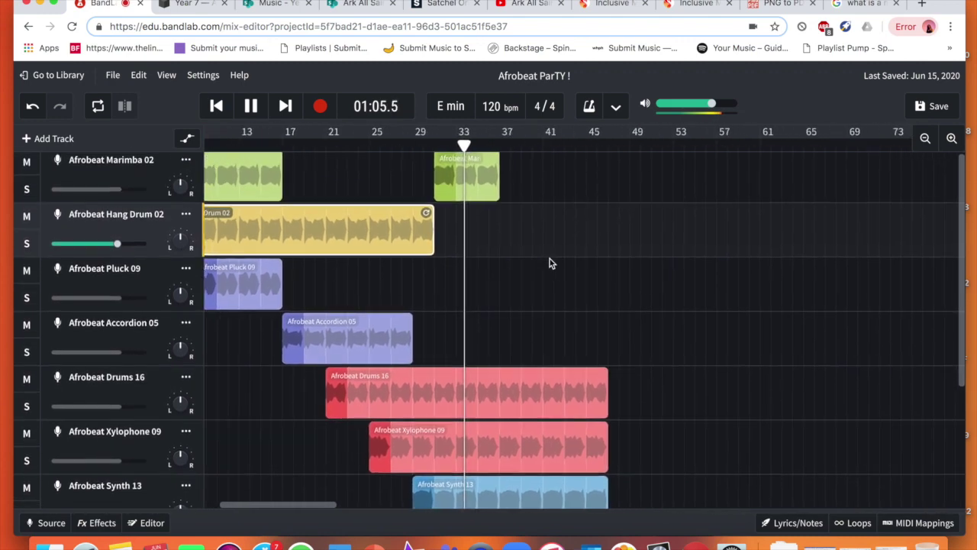
{"action": "scroll", "coordinate": [550, 262], "scroll_direction": "down", "scroll_amount": 2}
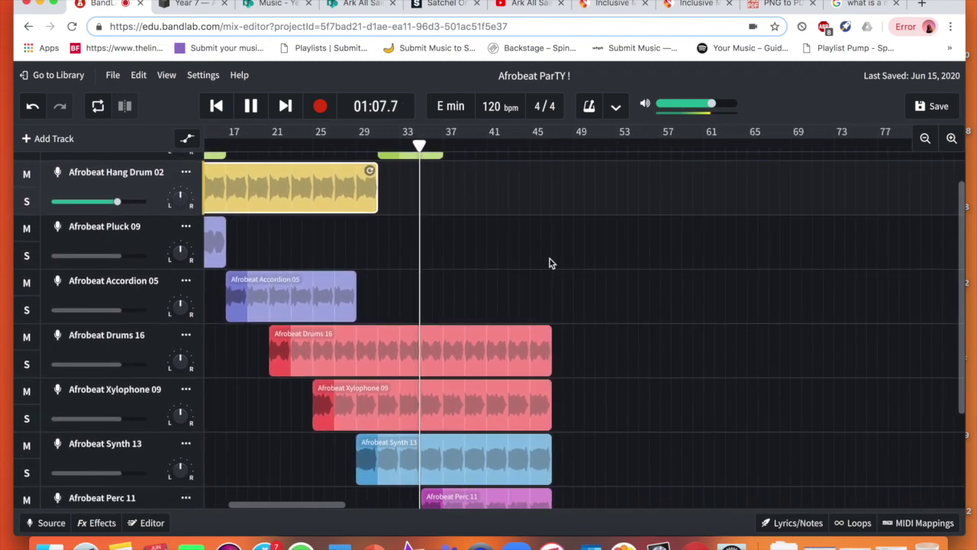
{"action": "scroll", "coordinate": [549, 262], "scroll_direction": "left", "scroll_amount": 2}
{"action": "scroll", "coordinate": [550, 262], "scroll_direction": "up", "scroll_amount": 1}
{"action": "scroll", "coordinate": [549, 262], "scroll_direction": "down", "scroll_amount": 5}
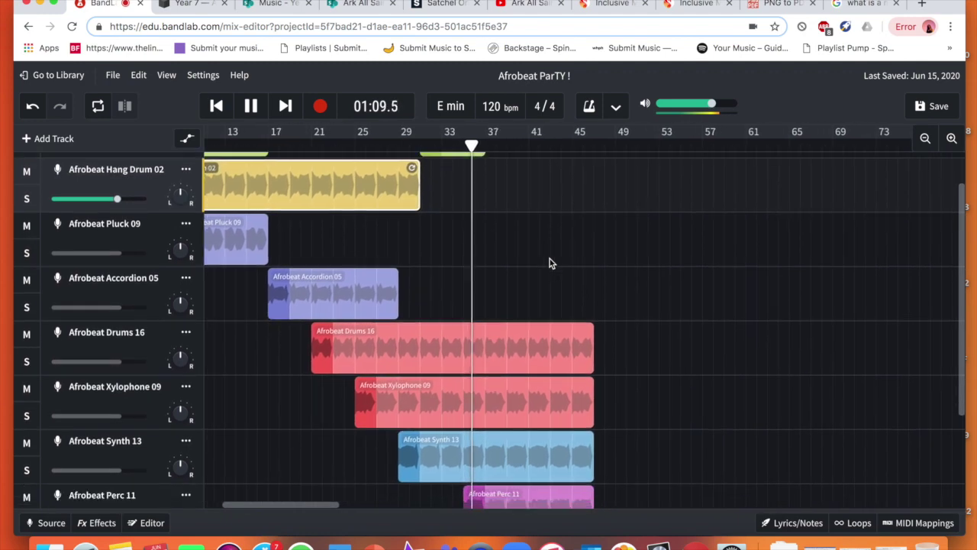
{"action": "scroll", "coordinate": [549, 262], "scroll_direction": "right", "scroll_amount": 1}
{"action": "scroll", "coordinate": [549, 262], "scroll_direction": "up", "scroll_amount": 5}
{"action": "scroll", "coordinate": [550, 262], "scroll_direction": "left", "scroll_amount": 1}
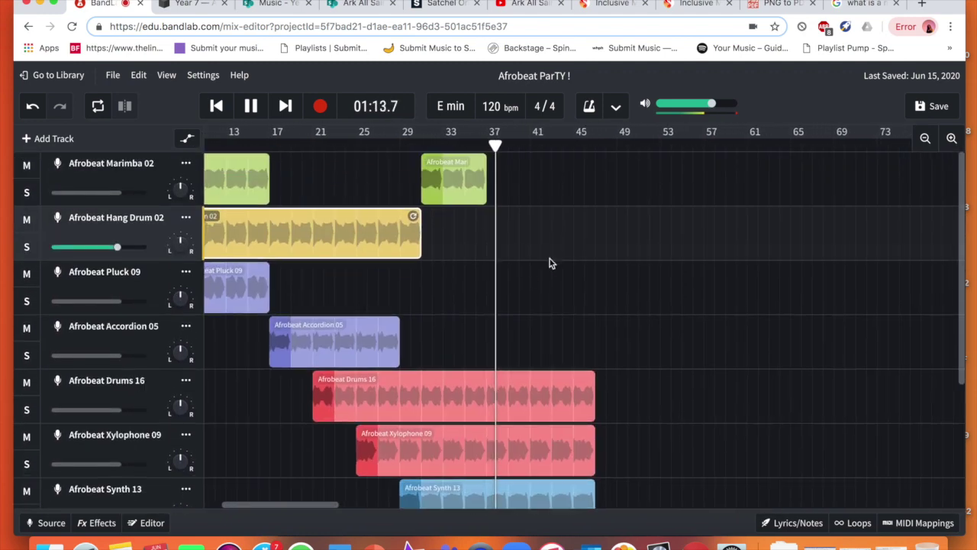
{"action": "scroll", "coordinate": [549, 259], "scroll_direction": "down", "scroll_amount": 3}
{"action": "scroll", "coordinate": [550, 259], "scroll_direction": "right", "scroll_amount": 1}
{"action": "scroll", "coordinate": [549, 262], "scroll_direction": "down", "scroll_amount": 3}
{"action": "scroll", "coordinate": [550, 262], "scroll_direction": "left", "scroll_amount": 1}
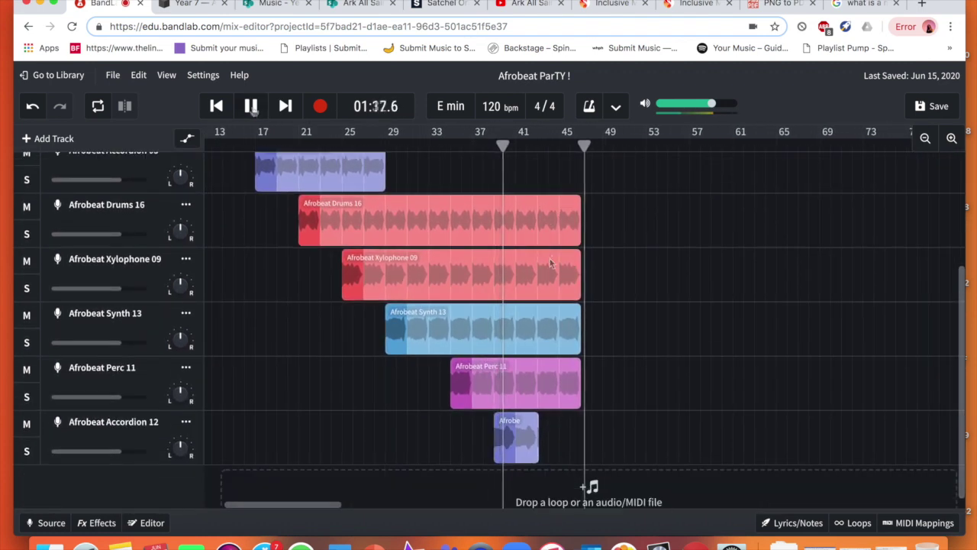
{"action": "left_click", "coordinate": [252, 106]}
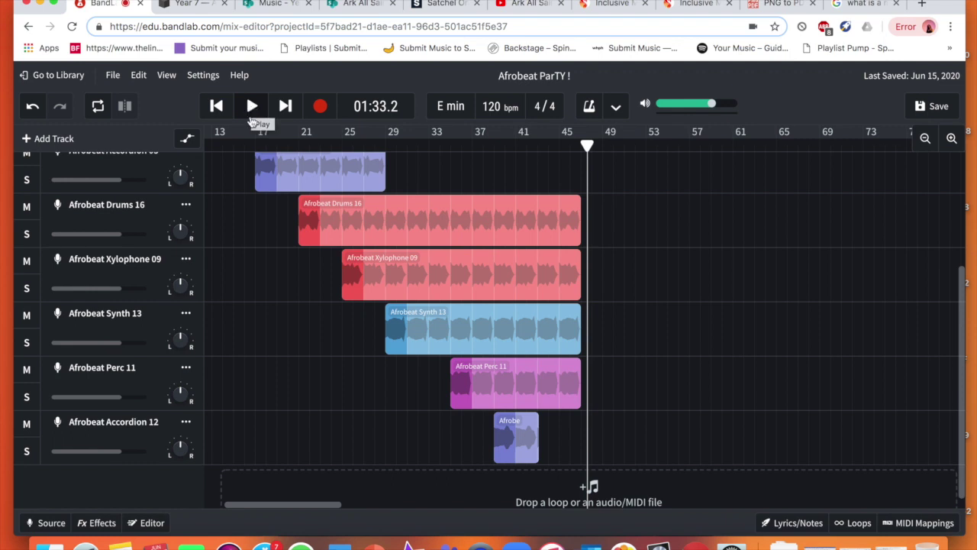
Deselect the Hang Drum clip and drag a loop region over bars 17–25 on the ruler.
{"action": "scroll", "coordinate": [405, 273], "scroll_direction": "up", "scroll_amount": 5}
{"action": "scroll", "coordinate": [405, 273], "scroll_direction": "left", "scroll_amount": 2}
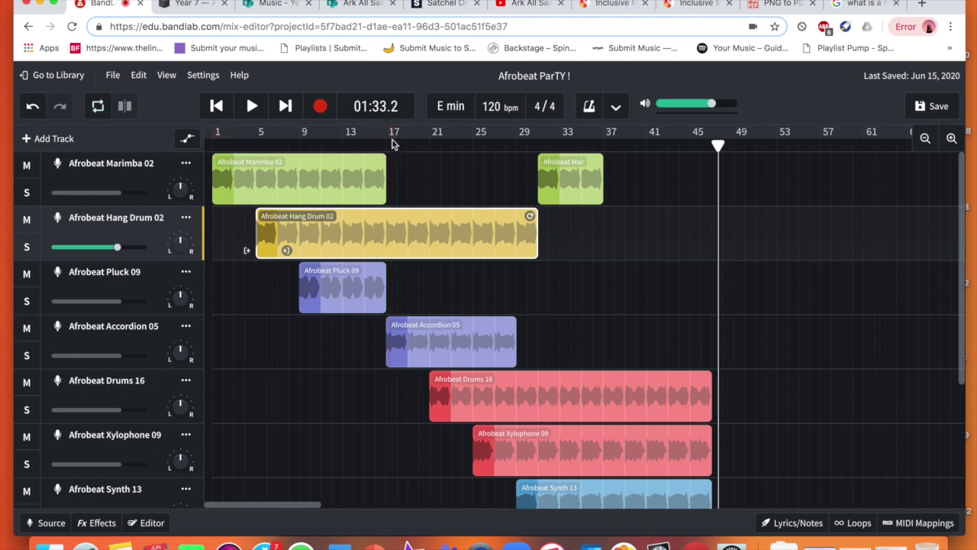
{"action": "left_click", "coordinate": [395, 160]}
{"action": "left_click_drag", "start_coordinate": [389, 131], "coordinate": [473, 150]}
{"action": "left_click_drag", "start_coordinate": [388, 135], "coordinate": [390, 134]}
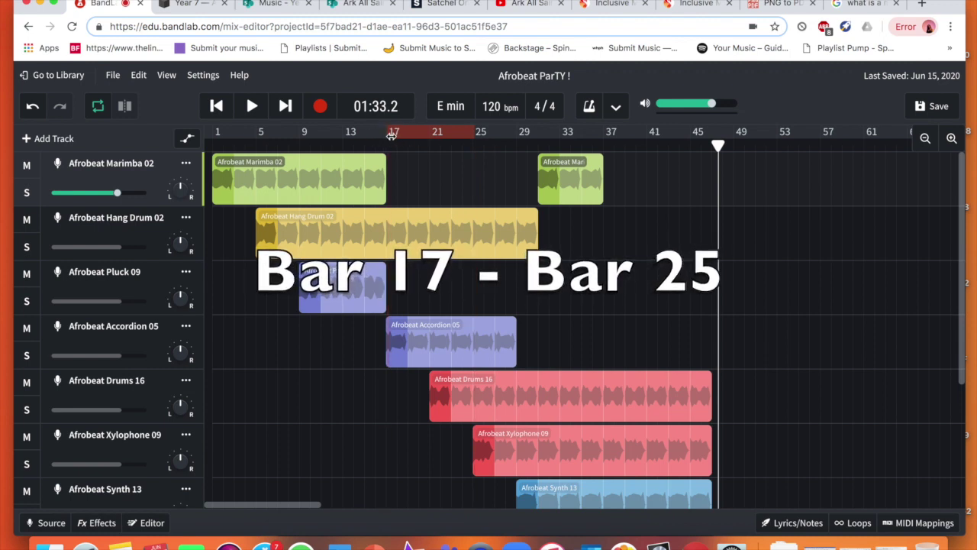
{"action": "left_click_drag", "start_coordinate": [473, 140], "coordinate": [473, 137]}
Zoom in, switch looping back on, redraw the bar 17–25 loop, then zoom out.
{"action": "left_click", "coordinate": [951, 138]}
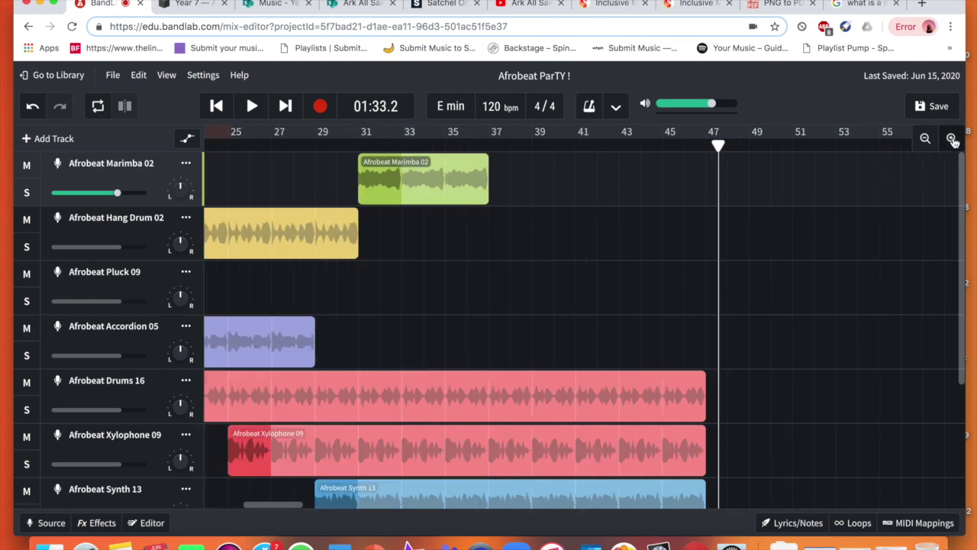
{"action": "left_click", "coordinate": [952, 139]}
{"action": "scroll", "coordinate": [788, 206], "scroll_direction": "left", "scroll_amount": 10}
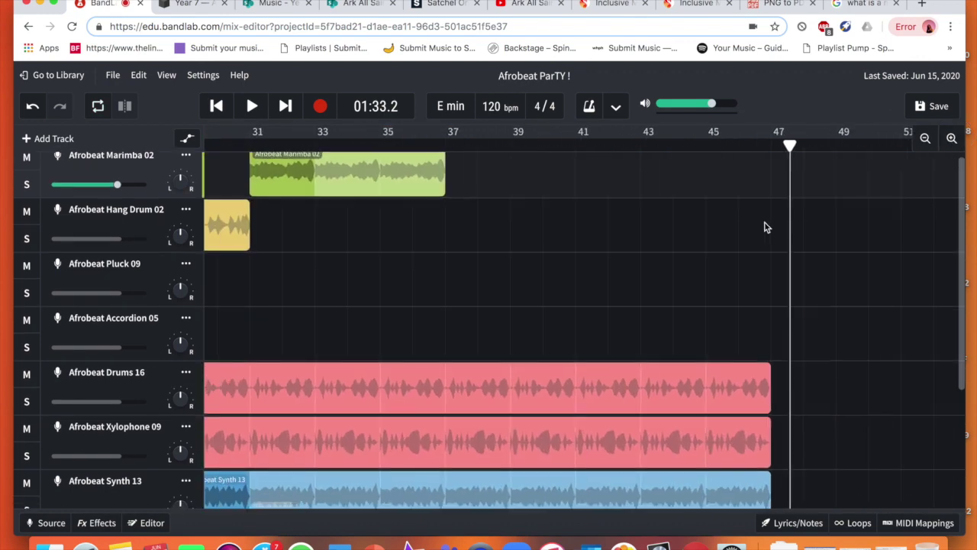
{"action": "left_click", "coordinate": [733, 132]}
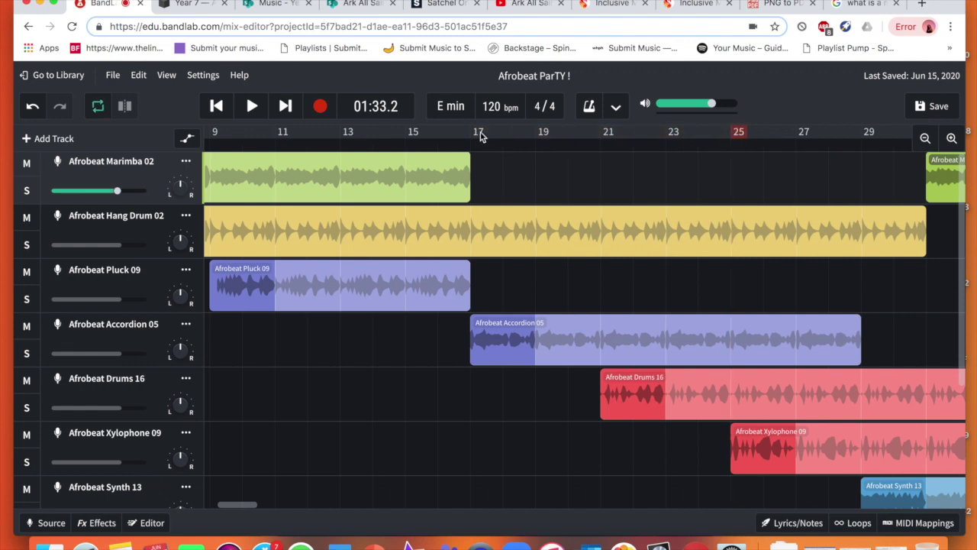
{"action": "left_click_drag", "start_coordinate": [479, 135], "coordinate": [761, 135]}
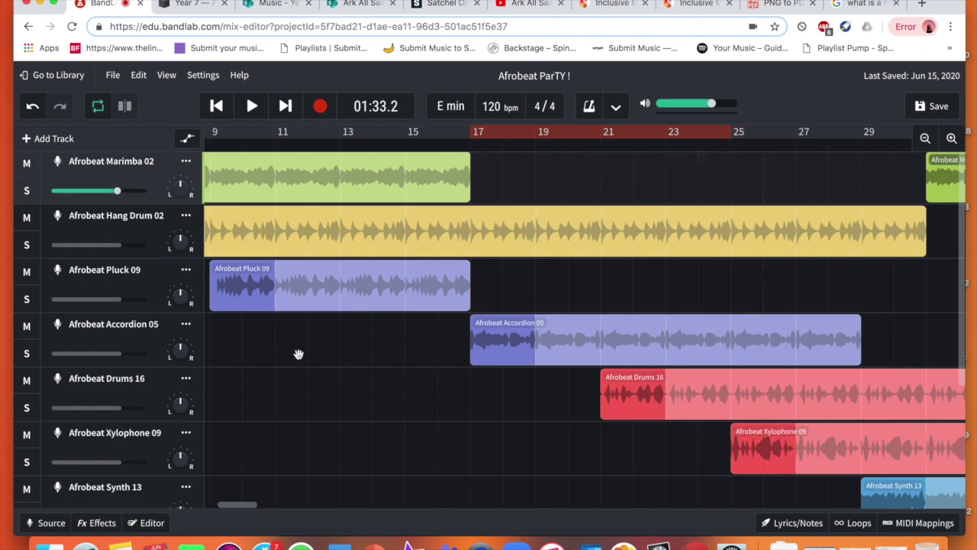
{"action": "left_click", "coordinate": [927, 138]}
{"action": "left_click", "coordinate": [928, 139]}
{"action": "scroll", "coordinate": [312, 231], "scroll_direction": "right", "scroll_amount": 1}
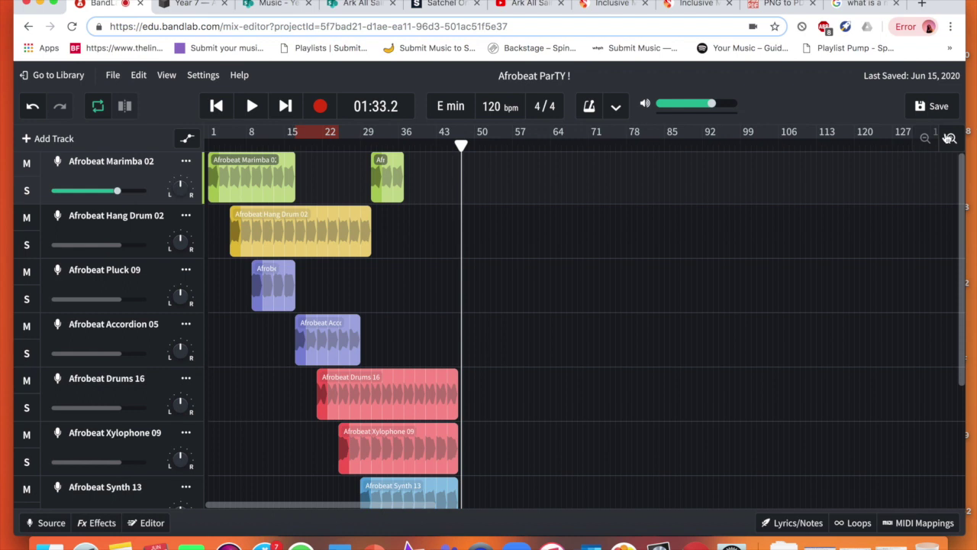
Zoom back in, scroll to bar 1, and briefly play the bar 17–25 loop.
{"action": "left_click", "coordinate": [950, 140]}
{"action": "scroll", "coordinate": [359, 170], "scroll_direction": "left", "scroll_amount": 5}
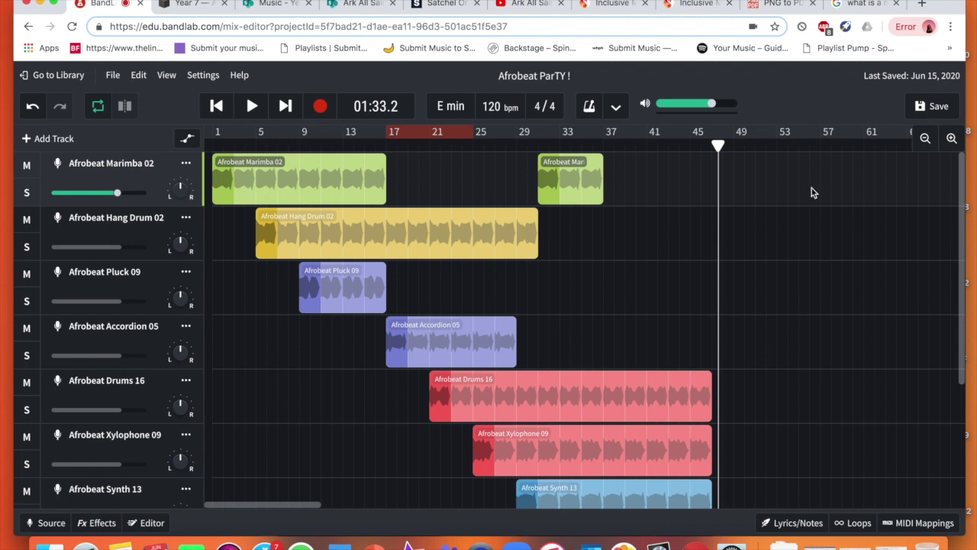
{"action": "left_click", "coordinate": [251, 106]}
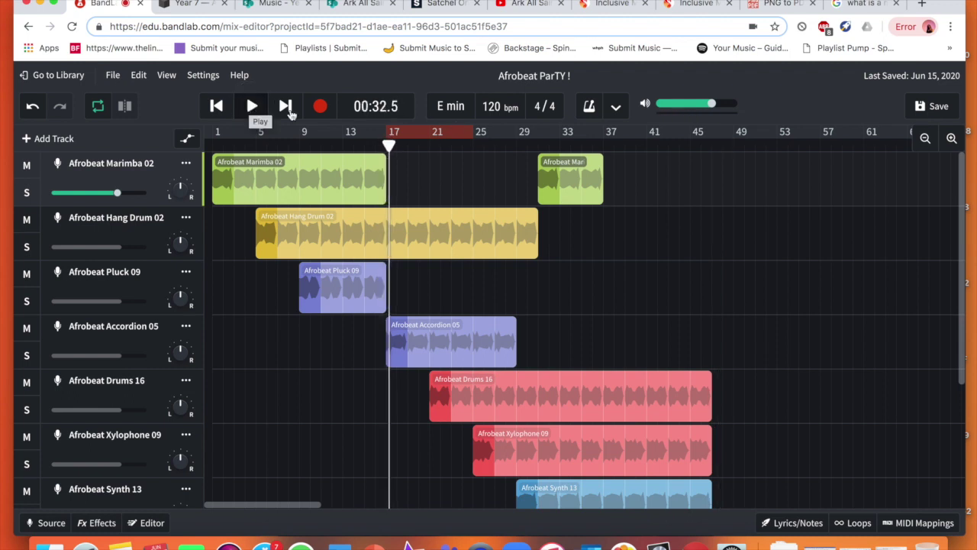
Turn looping off and play from the start, stopping at 00:17.7 near bar 9.
{"action": "left_click", "coordinate": [405, 129]}
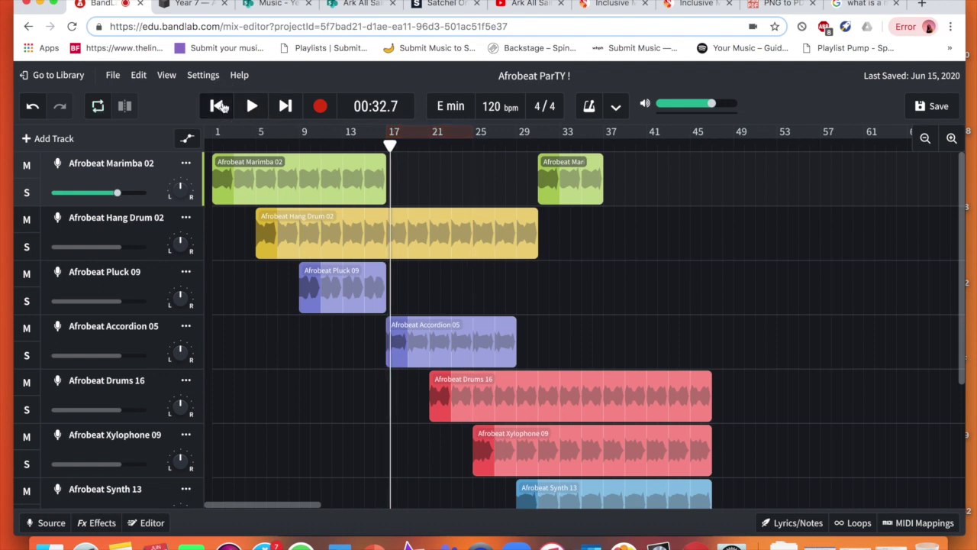
{"action": "left_click", "coordinate": [219, 106]}
{"action": "left_click", "coordinate": [252, 107]}
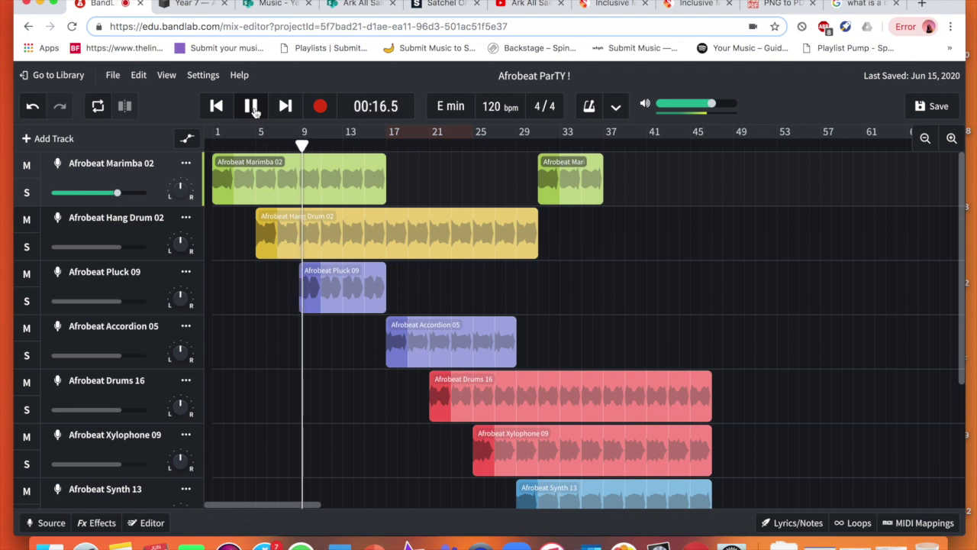
{"action": "left_click", "coordinate": [252, 106]}
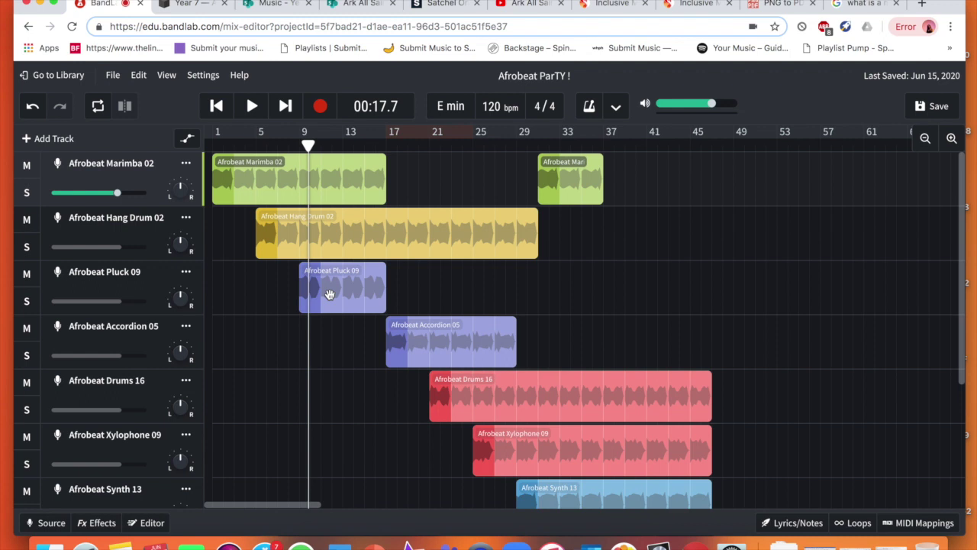
Delete the Afrobeat Pluck 09 clip and resume playback from just before bar 9.
{"action": "left_click", "coordinate": [329, 294]}
{"action": "key", "text": "Delete"}
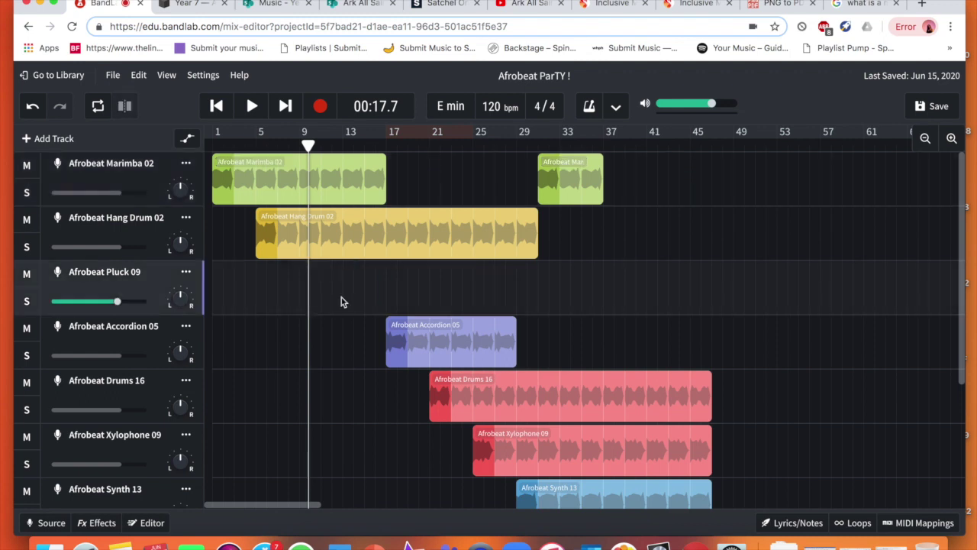
{"action": "left_click", "coordinate": [297, 144]}
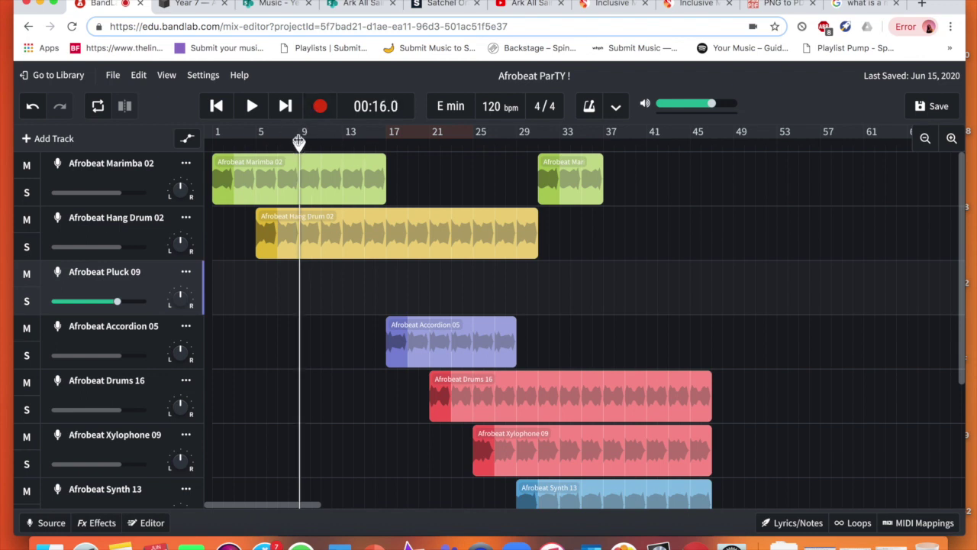
{"action": "left_click", "coordinate": [251, 106]}
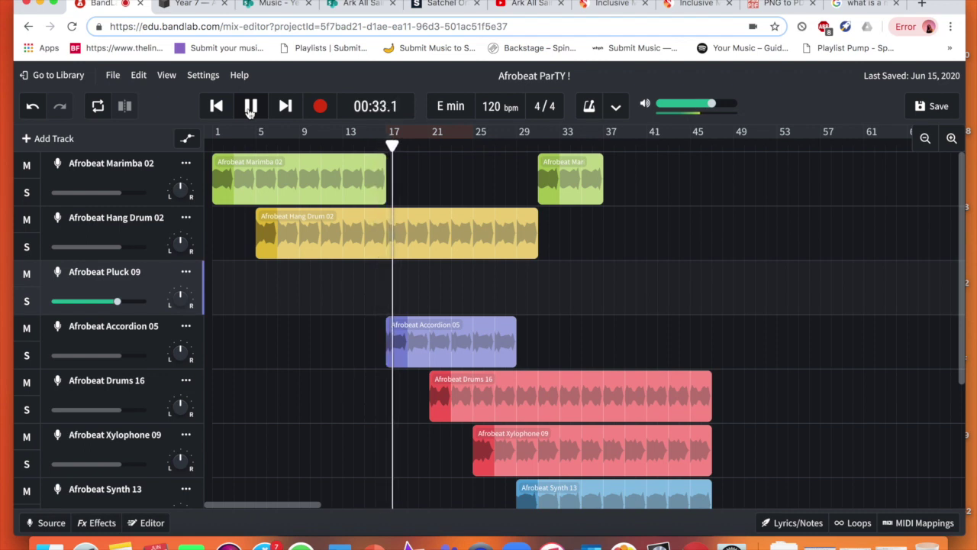
Stop playback, open the loop library, browse Loop Packs, then switch to All Loops.
{"action": "left_click", "coordinate": [249, 111]}
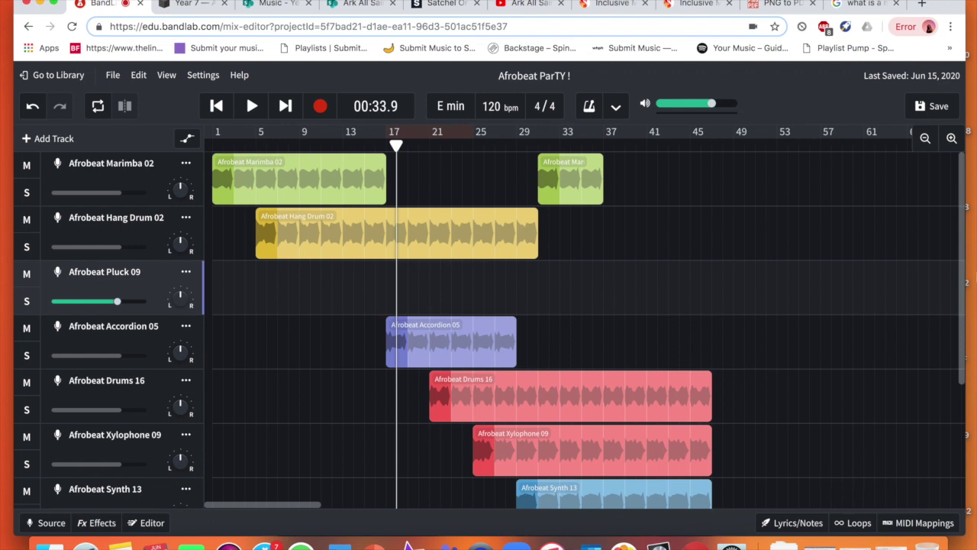
{"action": "left_click", "coordinate": [859, 524]}
{"action": "left_click", "coordinate": [786, 145]}
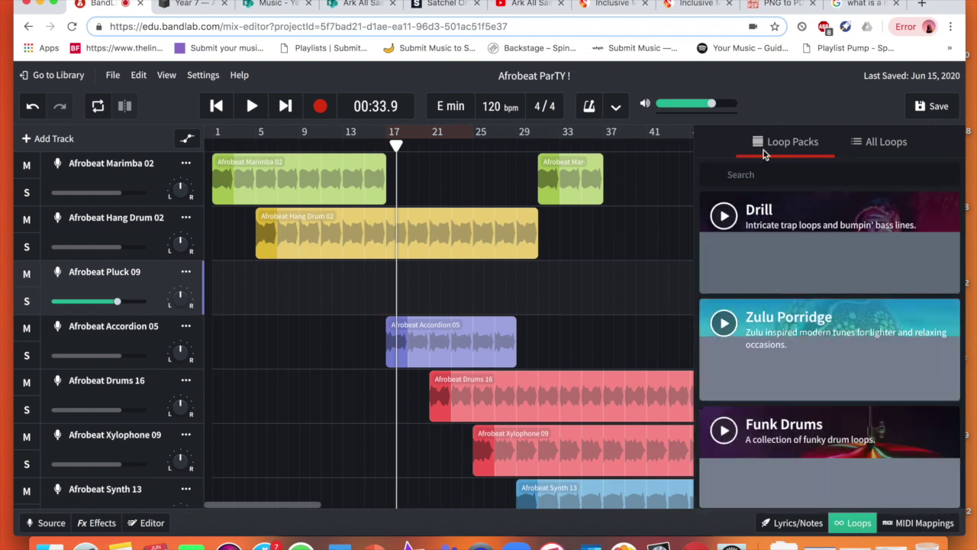
{"action": "scroll", "coordinate": [809, 350], "scroll_direction": "down", "scroll_amount": 10}
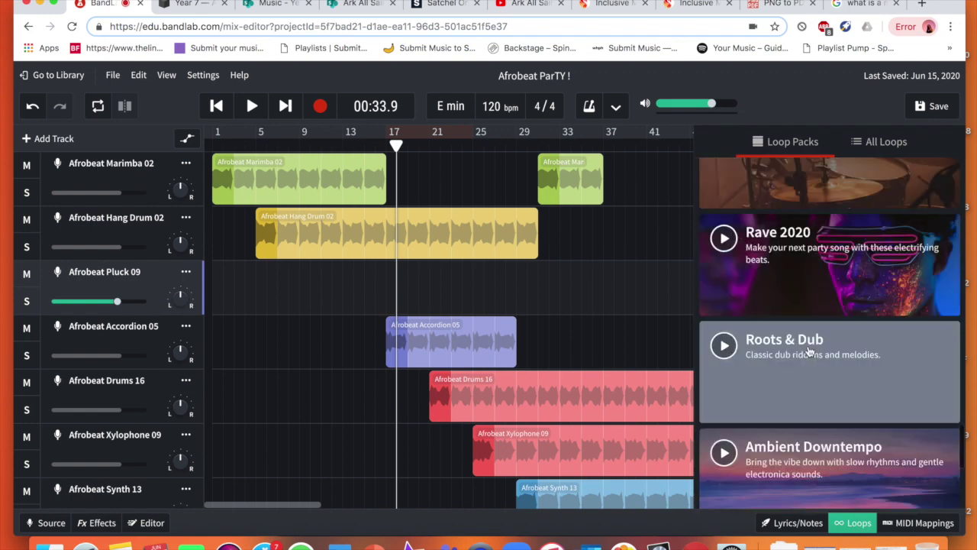
{"action": "scroll", "coordinate": [808, 349], "scroll_direction": "down", "scroll_amount": 15}
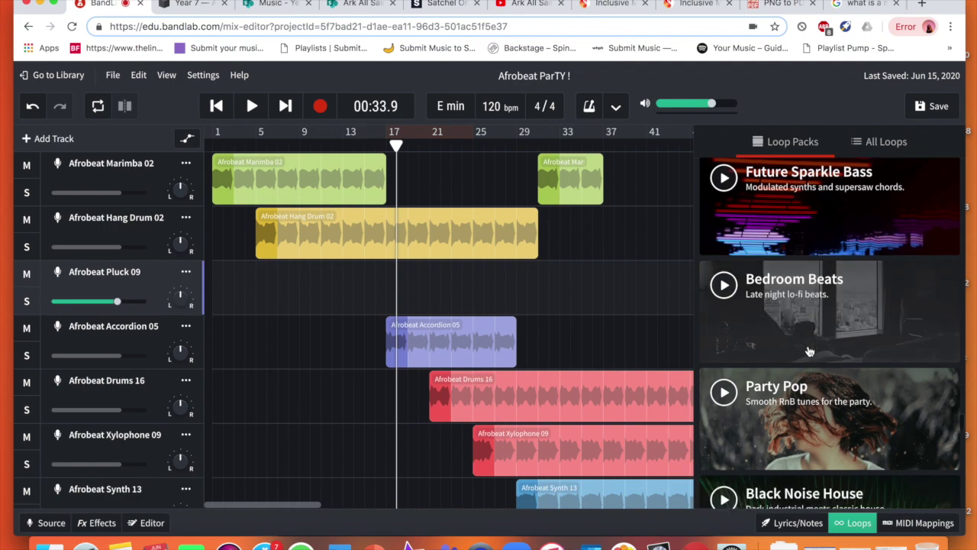
{"action": "scroll", "coordinate": [809, 350], "scroll_direction": "down", "scroll_amount": 10}
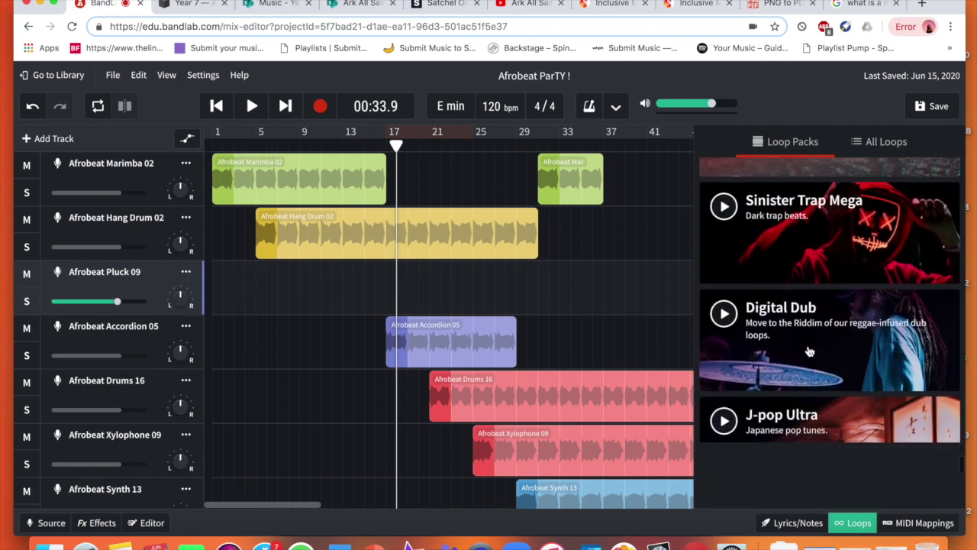
{"action": "scroll", "coordinate": [809, 350], "scroll_direction": "down", "scroll_amount": 15}
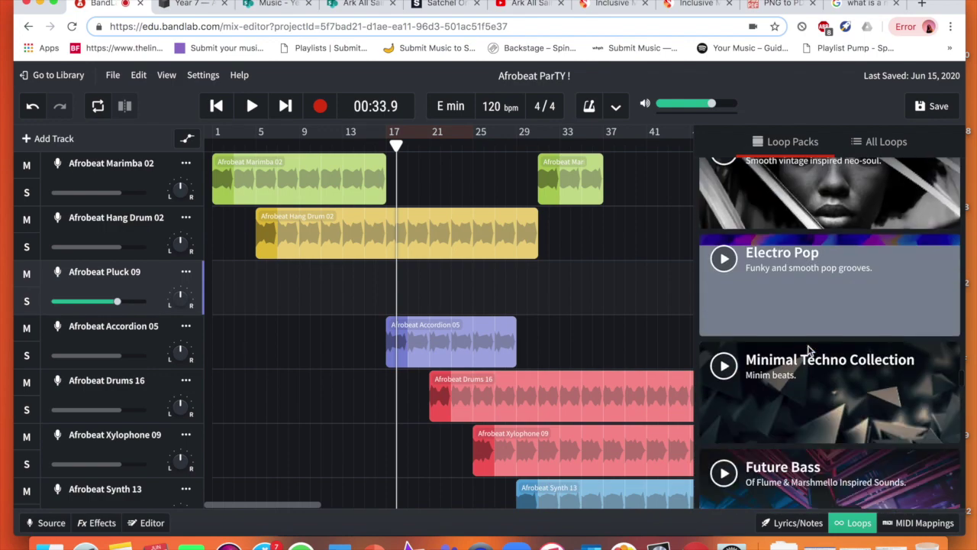
{"action": "scroll", "coordinate": [809, 351], "scroll_direction": "down", "scroll_amount": 15}
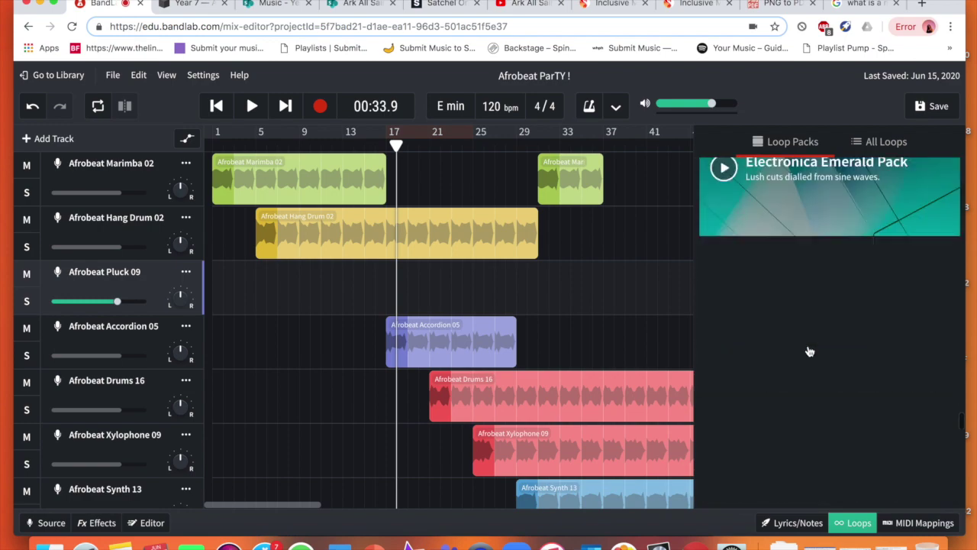
{"action": "scroll", "coordinate": [809, 305], "scroll_direction": "up", "scroll_amount": 10}
{"action": "left_click", "coordinate": [878, 142]}
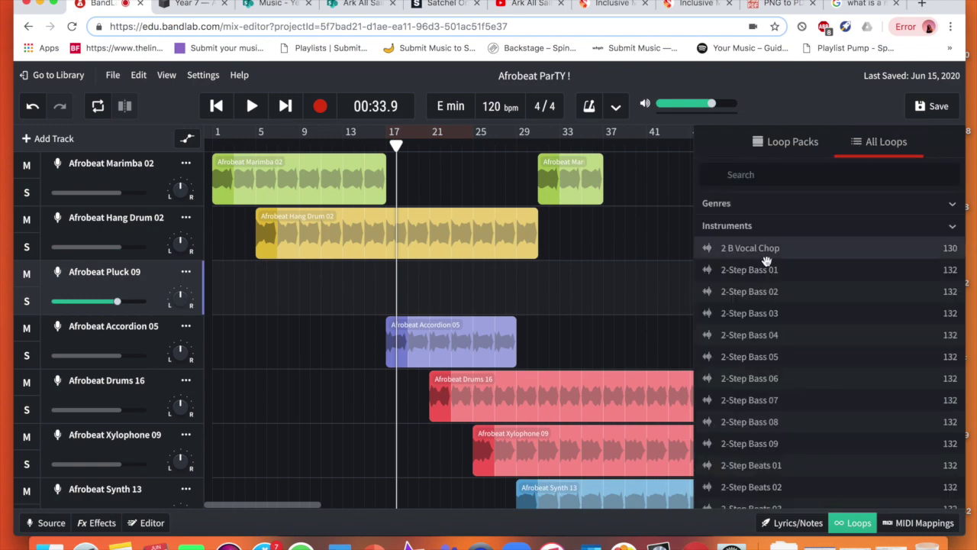
Filter All Loops to the Fx instrument category and preview 3000 Fresh Synth FX.
{"action": "left_click", "coordinate": [774, 229]}
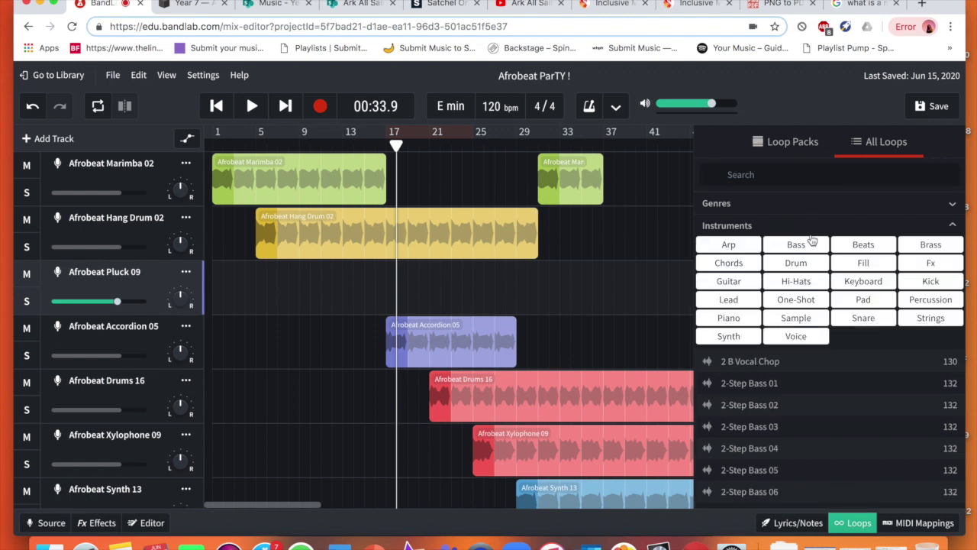
{"action": "left_click", "coordinate": [931, 264]}
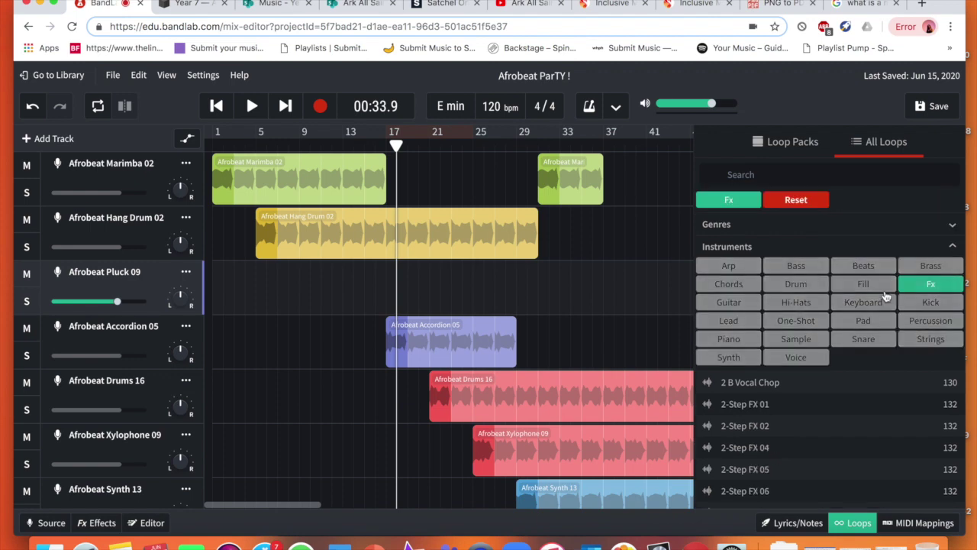
{"action": "scroll", "coordinate": [863, 286], "scroll_direction": "down", "scroll_amount": 2}
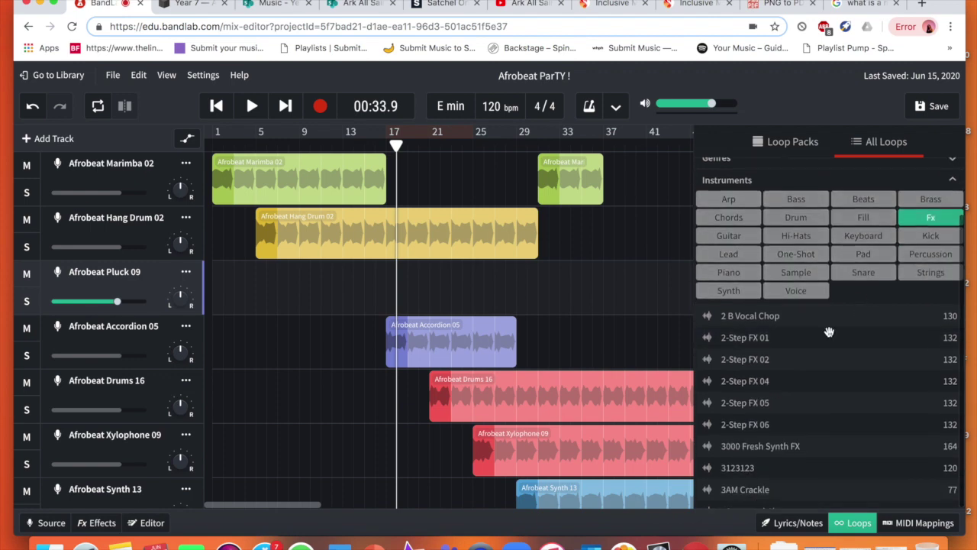
{"action": "left_click", "coordinate": [752, 441]}
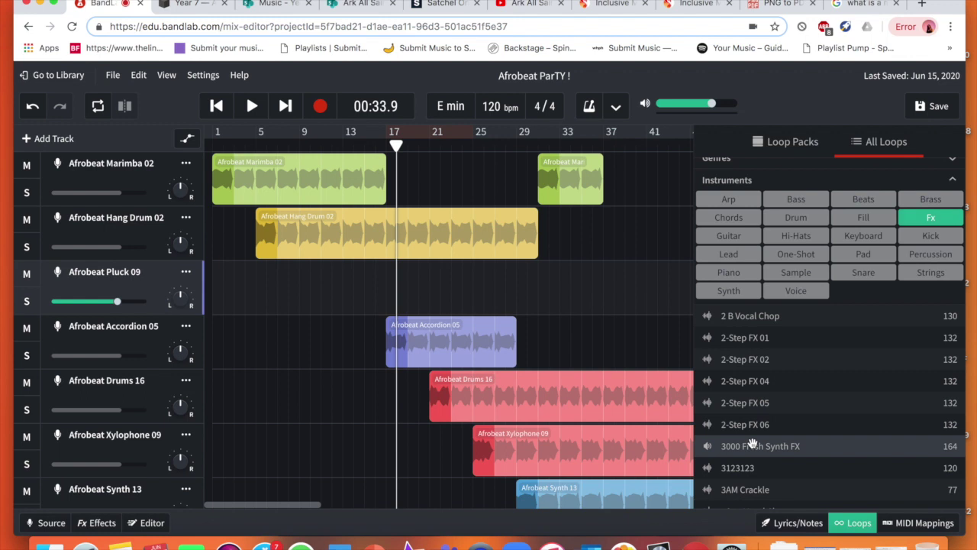
{"action": "key", "text": "XF86AudioRaiseVolume"}
Audition 2-Step FX 06, 05, 04, 02 and 01, then replay and stop 2-Step FX 04.
{"action": "left_click", "coordinate": [745, 427]}
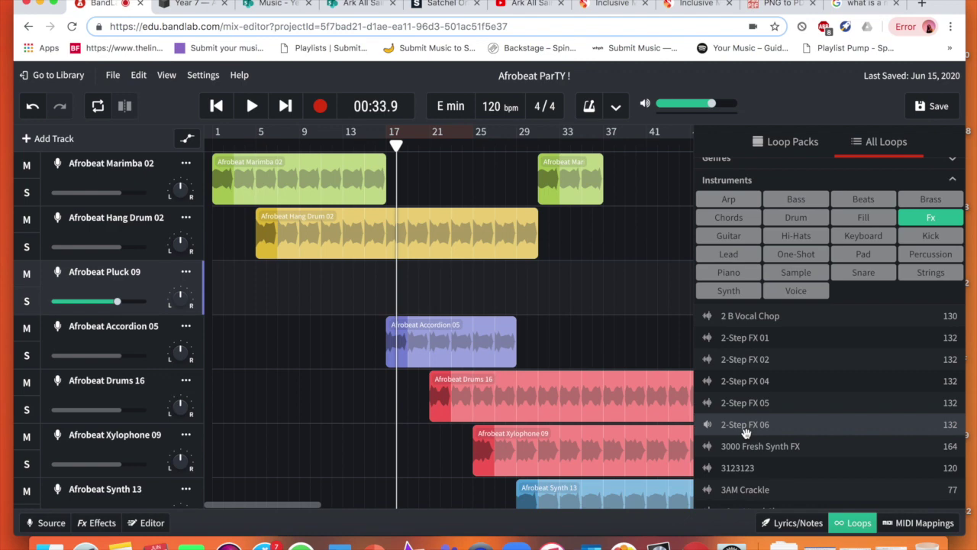
{"action": "key", "text": "XF86AudioRaiseVolume"}
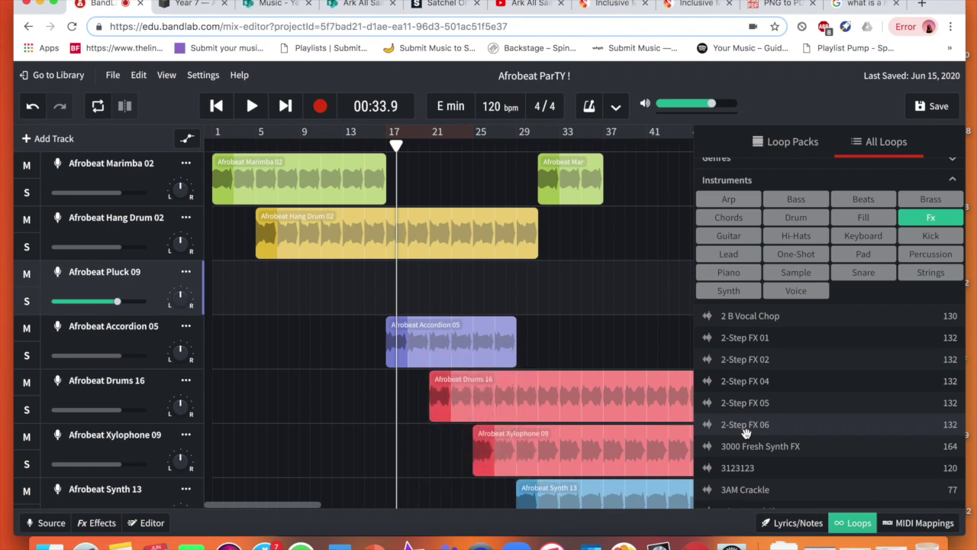
{"action": "left_click", "coordinate": [706, 402]}
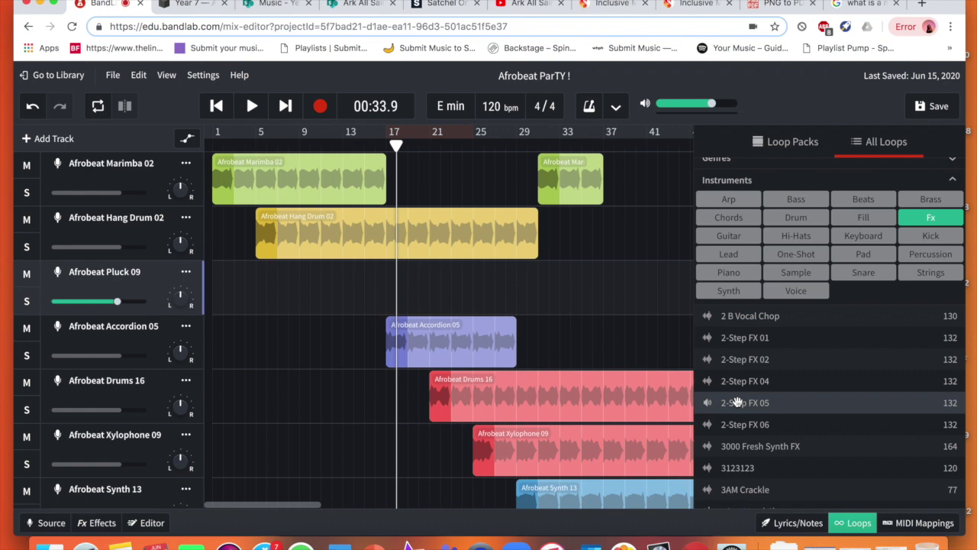
{"action": "left_click", "coordinate": [733, 384]}
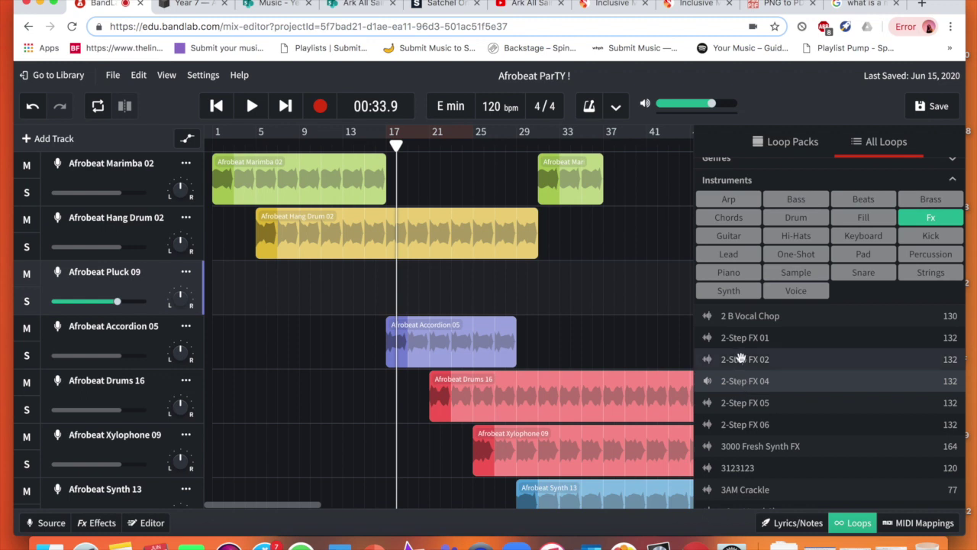
{"action": "left_click", "coordinate": [739, 360]}
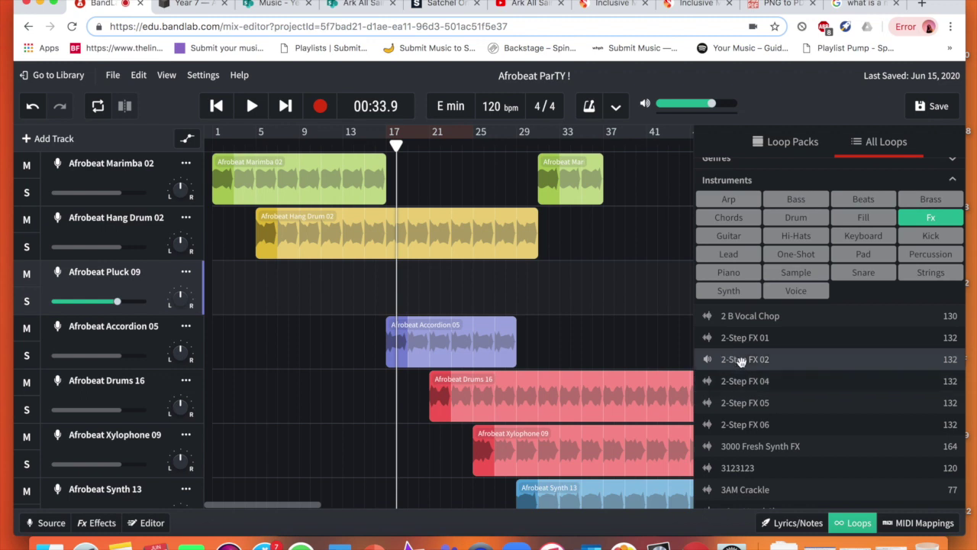
{"action": "left_click", "coordinate": [750, 347]}
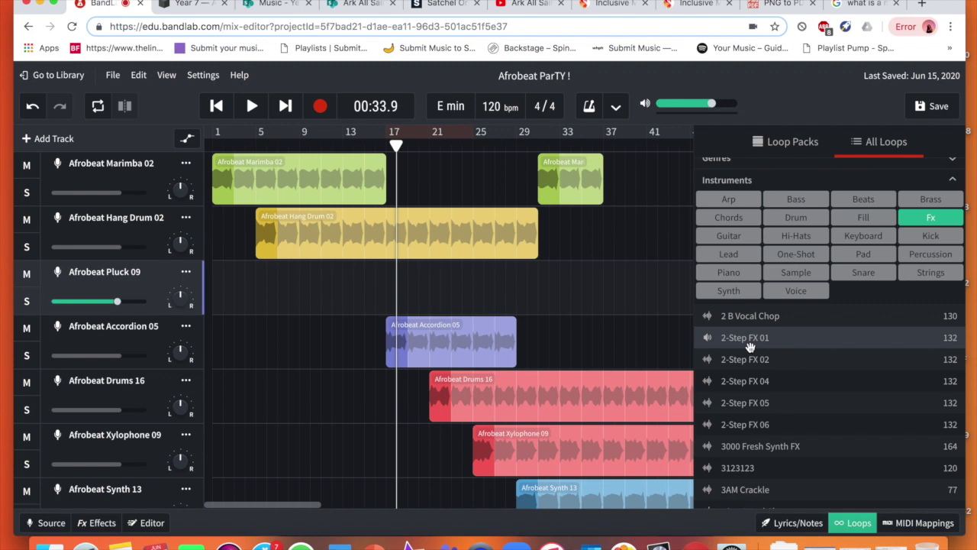
{"action": "left_click", "coordinate": [745, 382]}
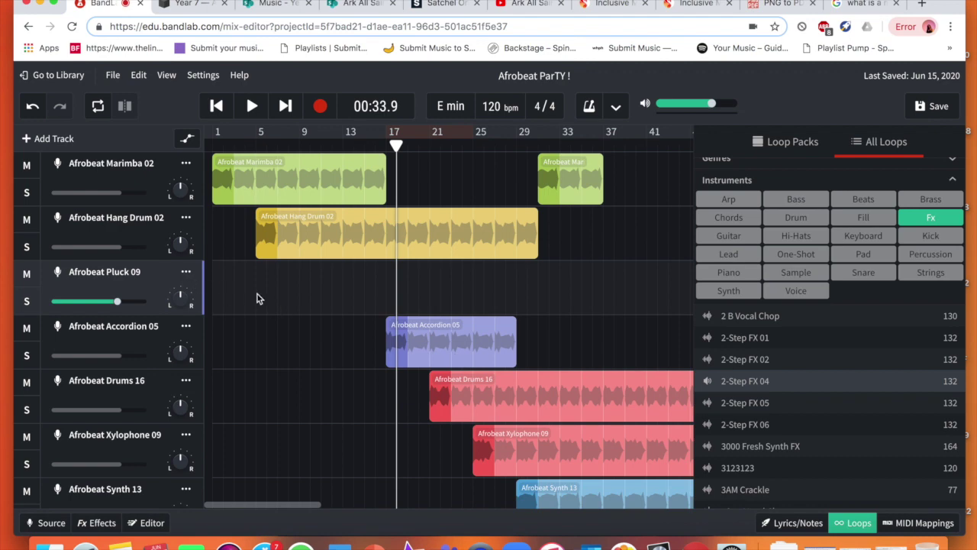
{"action": "scroll", "coordinate": [316, 324], "scroll_direction": "down", "scroll_amount": 1}
{"action": "scroll", "coordinate": [316, 325], "scroll_direction": "down", "scroll_amount": 3}
{"action": "scroll", "coordinate": [317, 324], "scroll_direction": "up", "scroll_amount": 4}
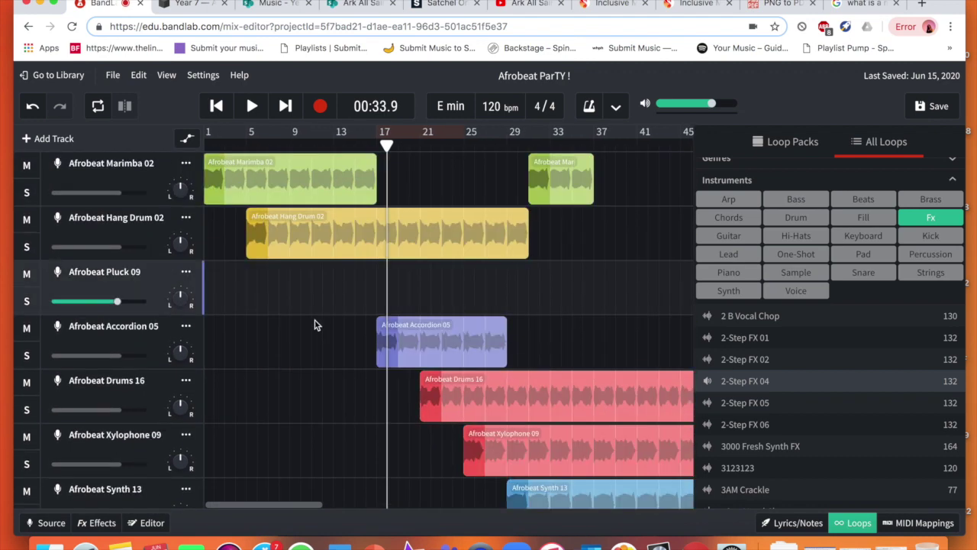
{"action": "scroll", "coordinate": [319, 325], "scroll_direction": "right", "scroll_amount": 1}
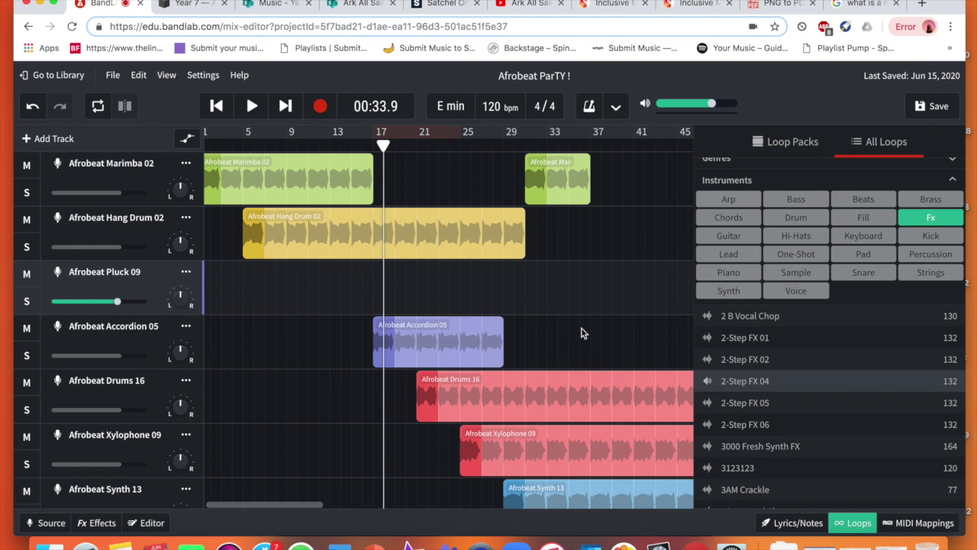
{"action": "left_click", "coordinate": [709, 381]}
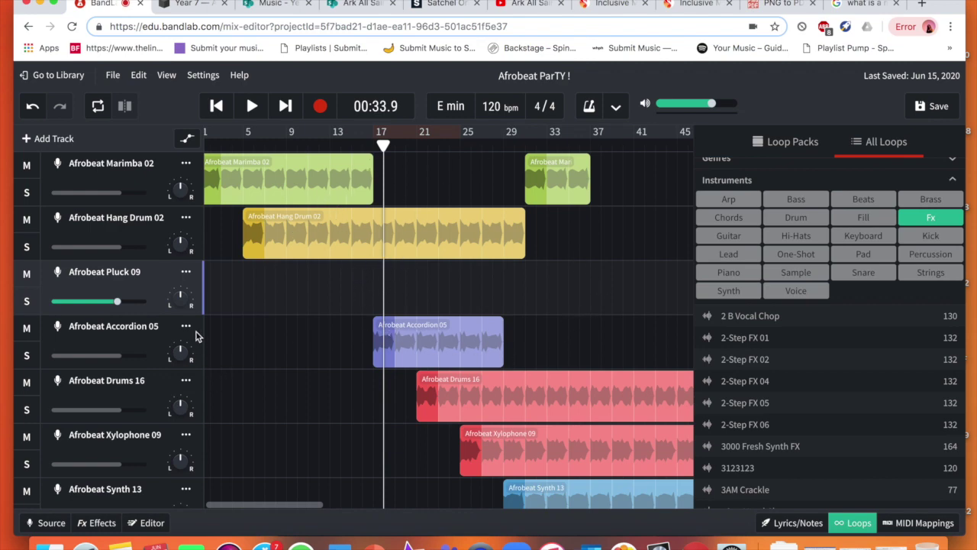
Delete the empty Afrobeat Pluck 09 track and add 2-Step FX 04 as a new track at bar 17.
{"action": "left_click", "coordinate": [186, 273]}
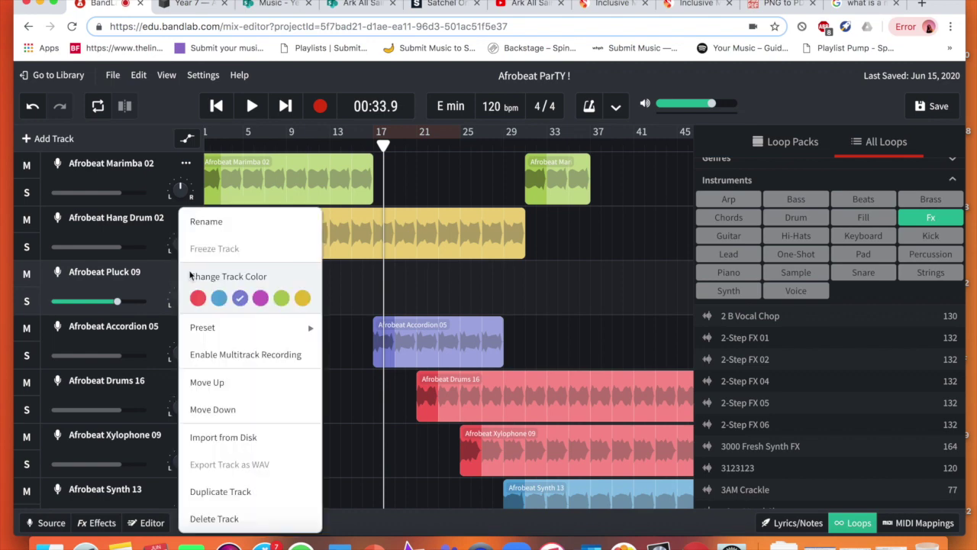
{"action": "left_click", "coordinate": [216, 519]}
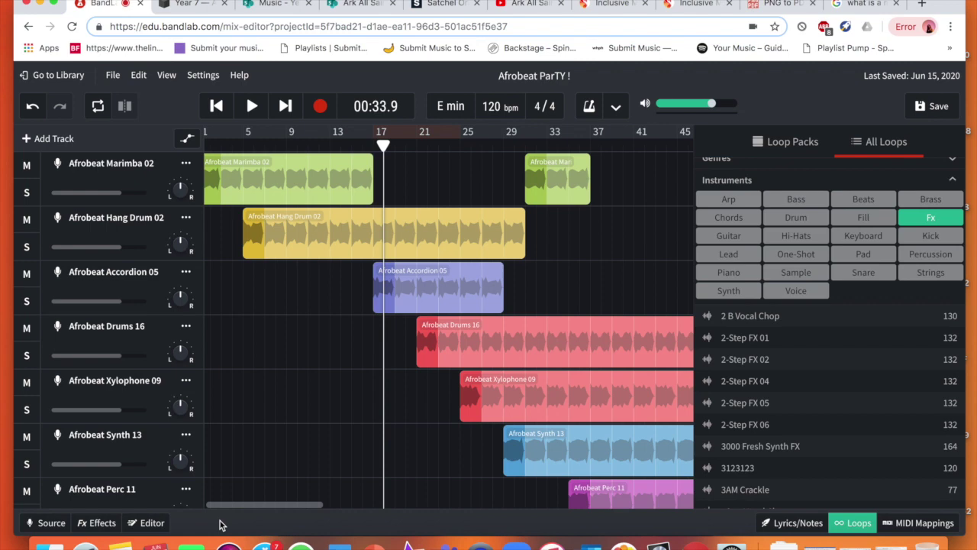
{"action": "scroll", "coordinate": [414, 385], "scroll_direction": "down", "scroll_amount": 4}
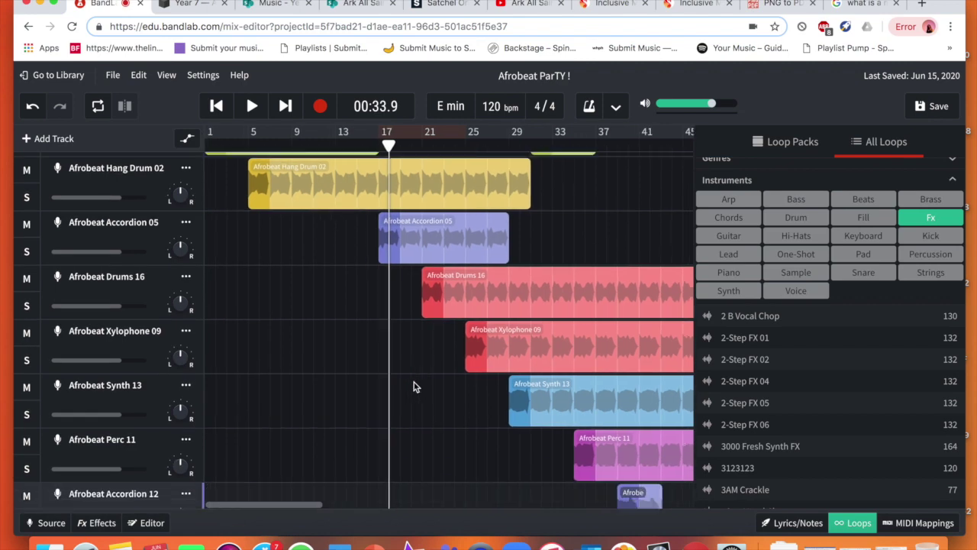
{"action": "scroll", "coordinate": [414, 385], "scroll_direction": "right", "scroll_amount": 1}
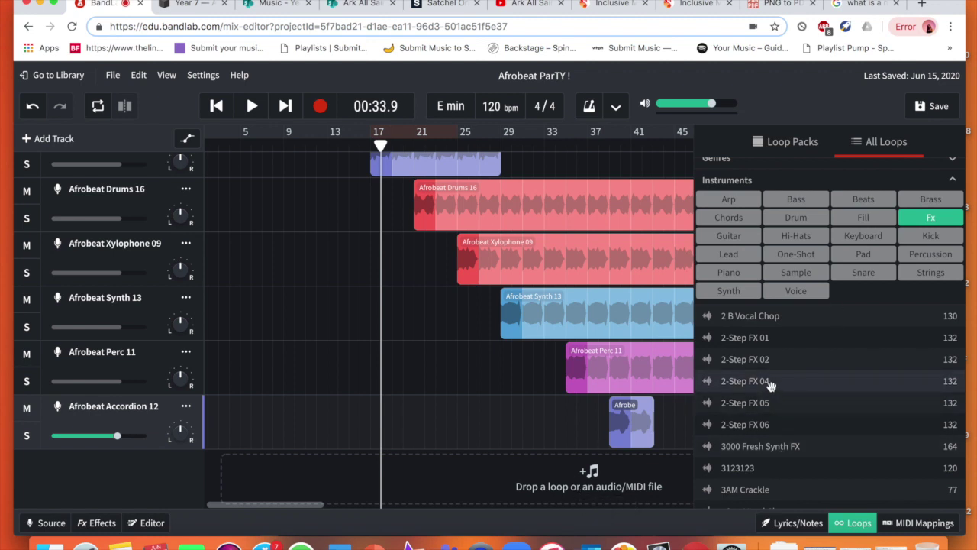
{"action": "left_click_drag", "start_coordinate": [770, 384], "coordinate": [398, 490]}
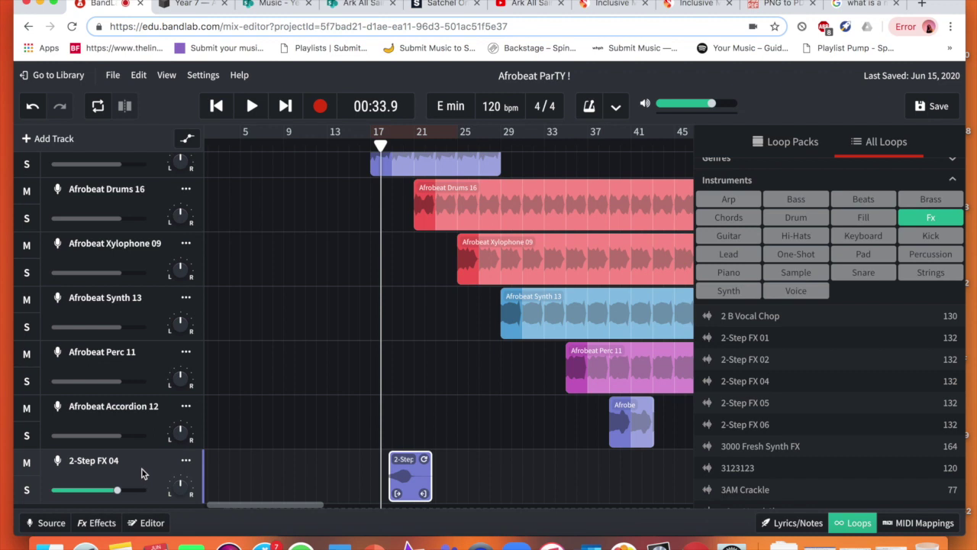
Close the Loops panel, move 2-Step FX 04 above Accordion 05, and slide its clip to bar 12.
{"action": "left_click", "coordinate": [853, 525]}
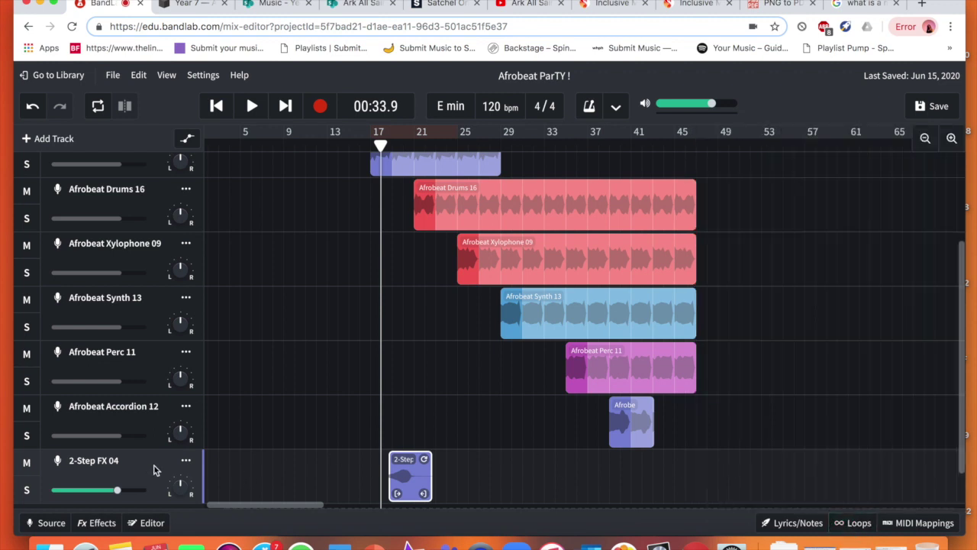
{"action": "left_click_drag", "start_coordinate": [145, 467], "coordinate": [153, 188]}
{"action": "scroll", "coordinate": [161, 229], "scroll_direction": "up", "scroll_amount": 3}
{"action": "scroll", "coordinate": [152, 252], "scroll_direction": "right", "scroll_amount": 1}
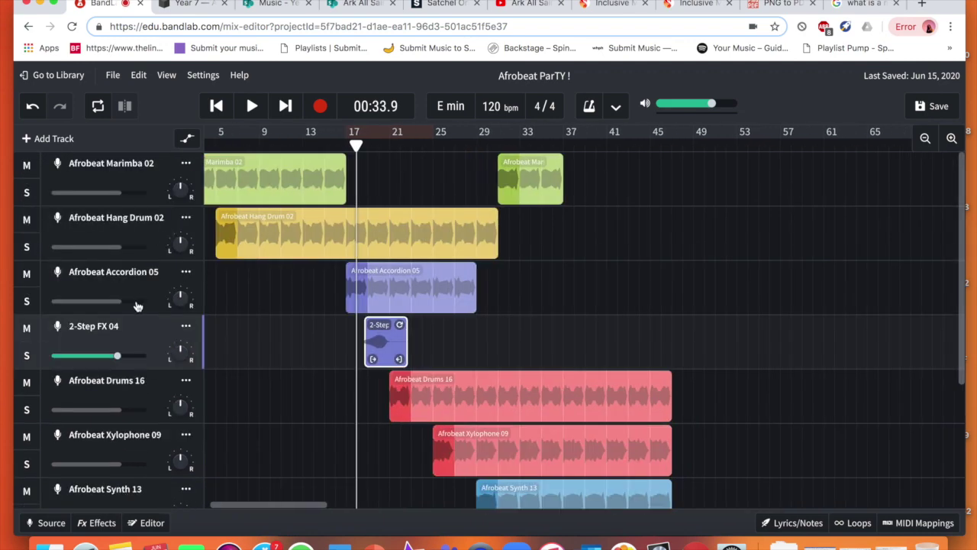
{"action": "left_click_drag", "start_coordinate": [133, 326], "coordinate": [132, 269]}
{"action": "left_click_drag", "start_coordinate": [375, 276], "coordinate": [392, 303]}
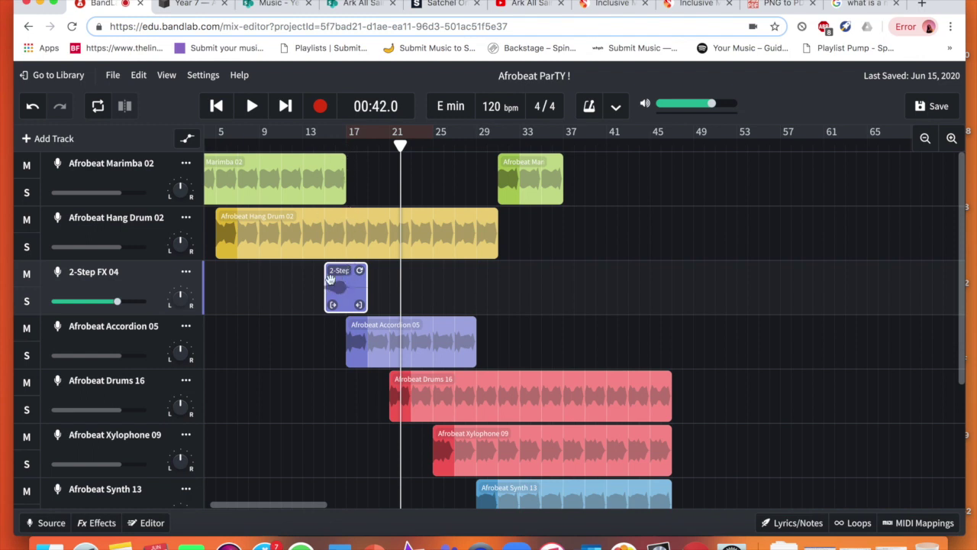
{"action": "left_click", "coordinate": [281, 146]}
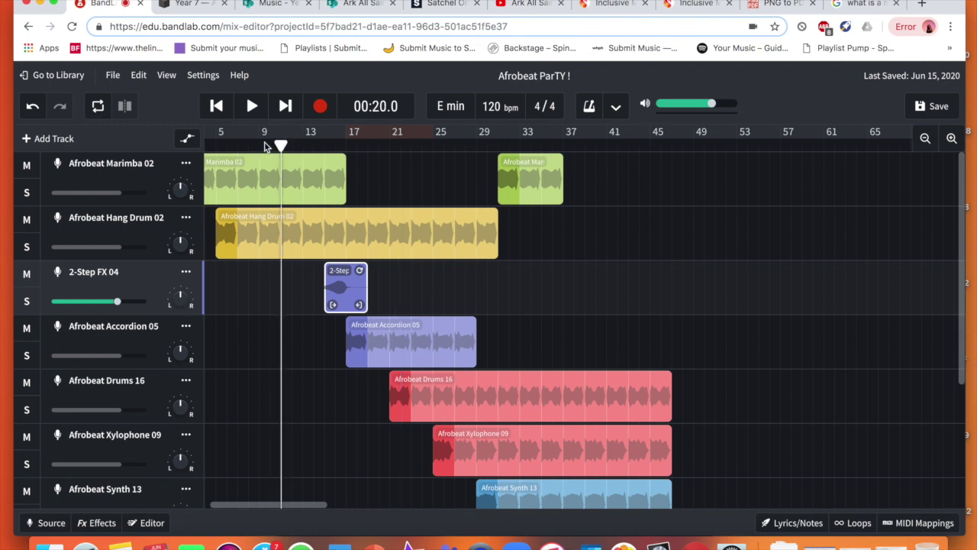
{"action": "left_click", "coordinate": [264, 140]}
{"action": "left_click", "coordinate": [260, 140]}
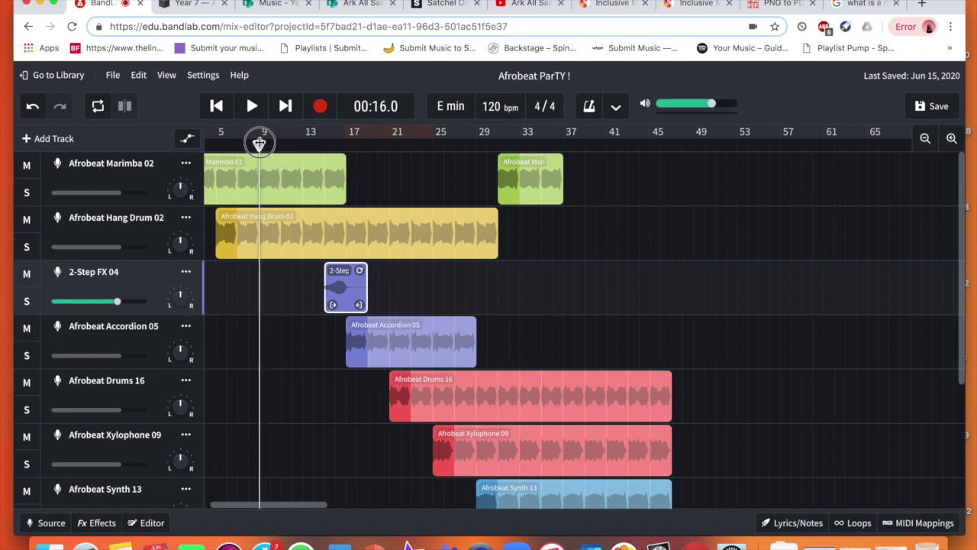
{"action": "left_click", "coordinate": [251, 106]}
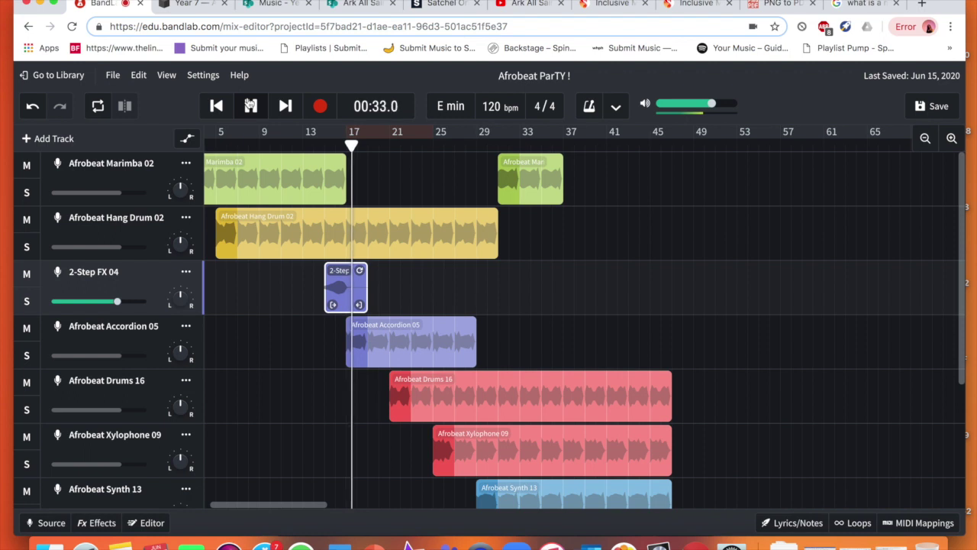
{"action": "left_click", "coordinate": [250, 105]}
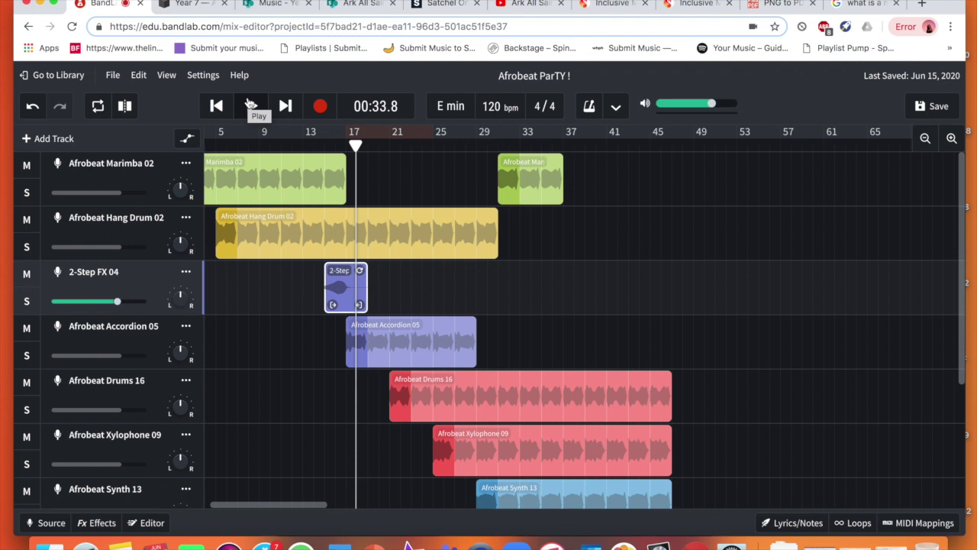
{"action": "left_click", "coordinate": [357, 161]}
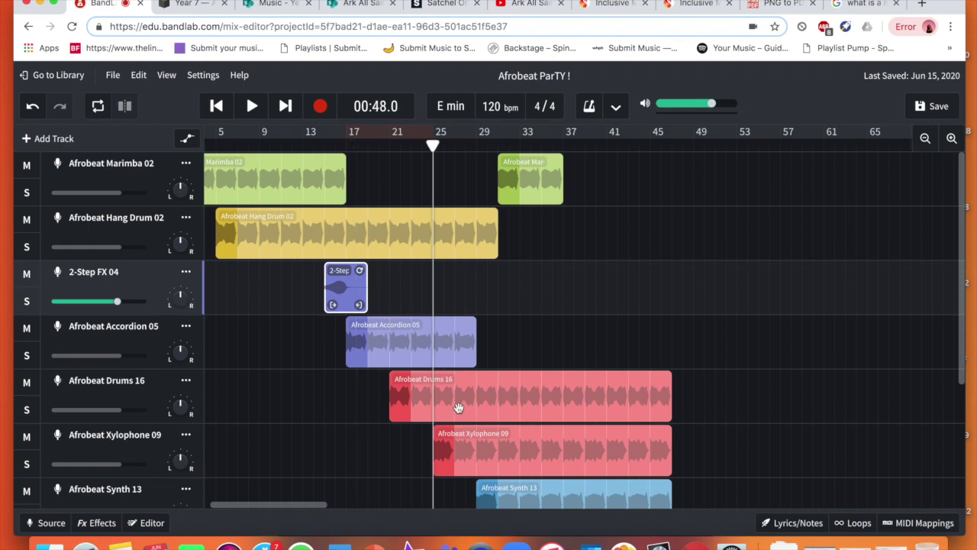
{"action": "scroll", "coordinate": [456, 405], "scroll_direction": "down", "scroll_amount": 4}
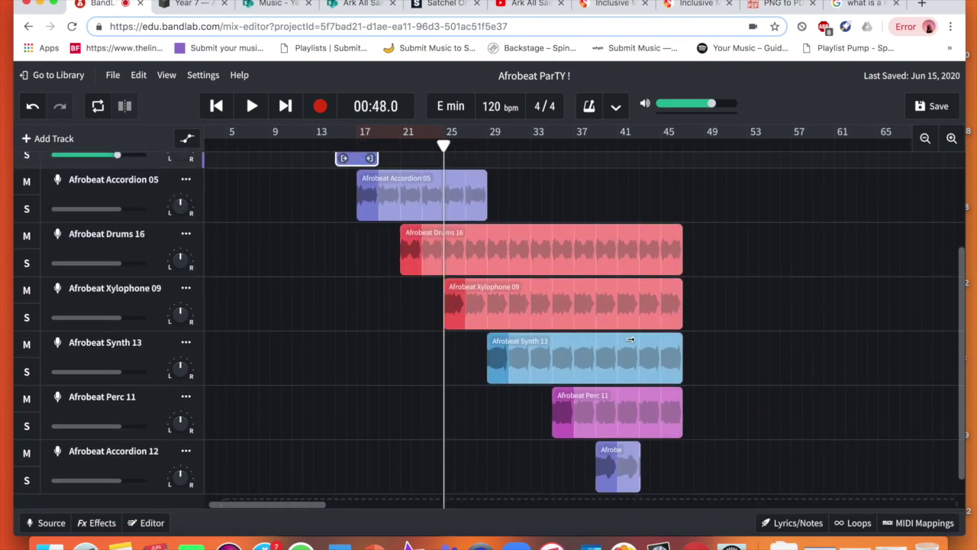
{"action": "scroll", "coordinate": [430, 316], "scroll_direction": "up", "scroll_amount": 3}
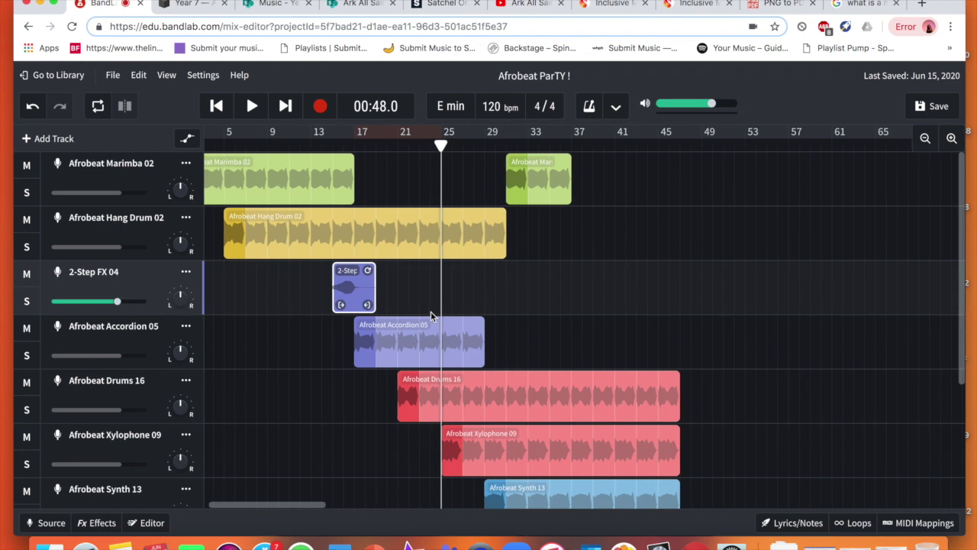
{"action": "scroll", "coordinate": [429, 313], "scroll_direction": "right", "scroll_amount": 2}
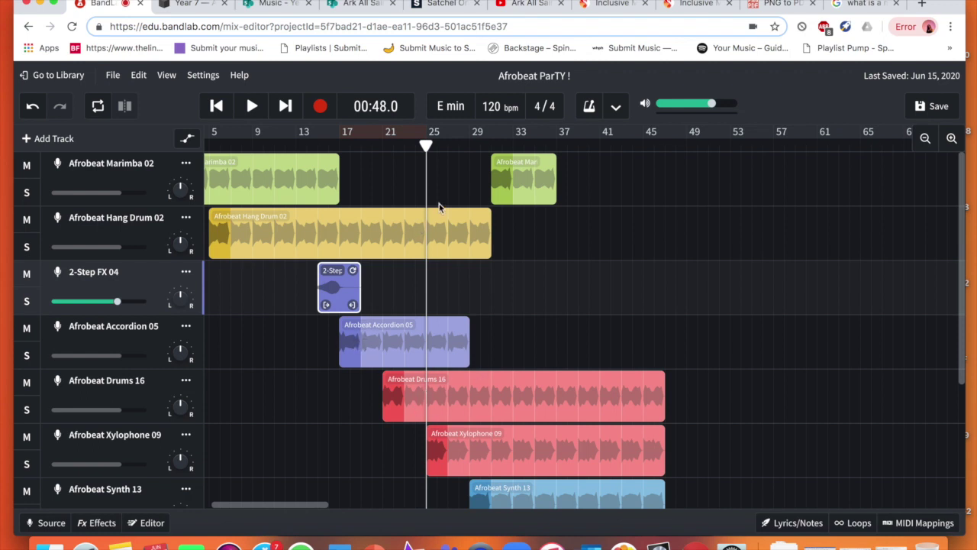
Slice the Afrobeat Hang Drum 02 clip at bar 25 and check both resulting pieces.
{"action": "left_click", "coordinate": [411, 230]}
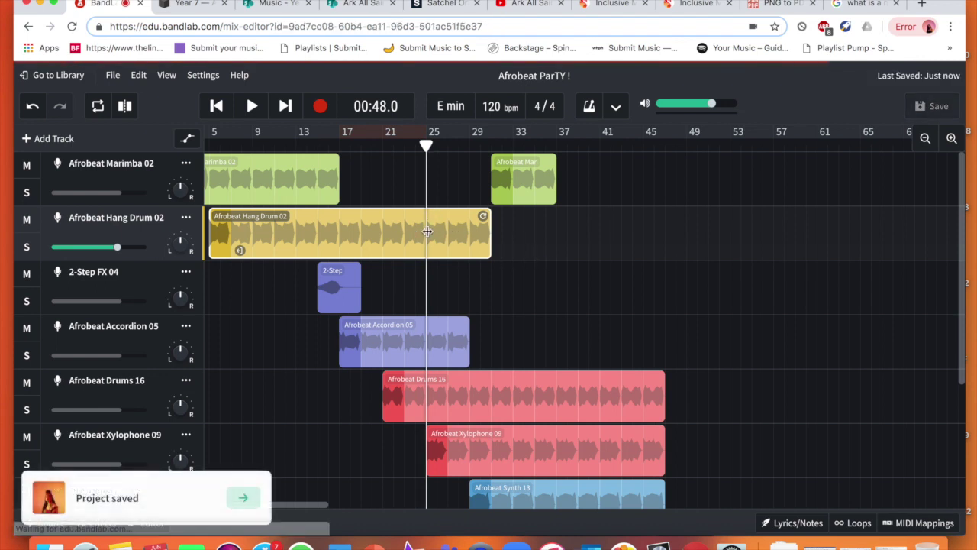
{"action": "left_click", "coordinate": [427, 230]}
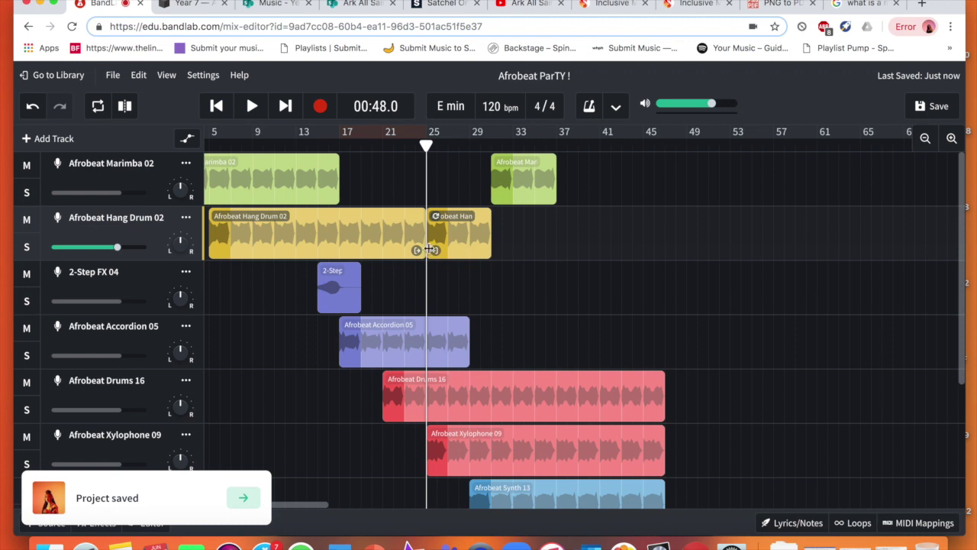
{"action": "left_click", "coordinate": [401, 231]}
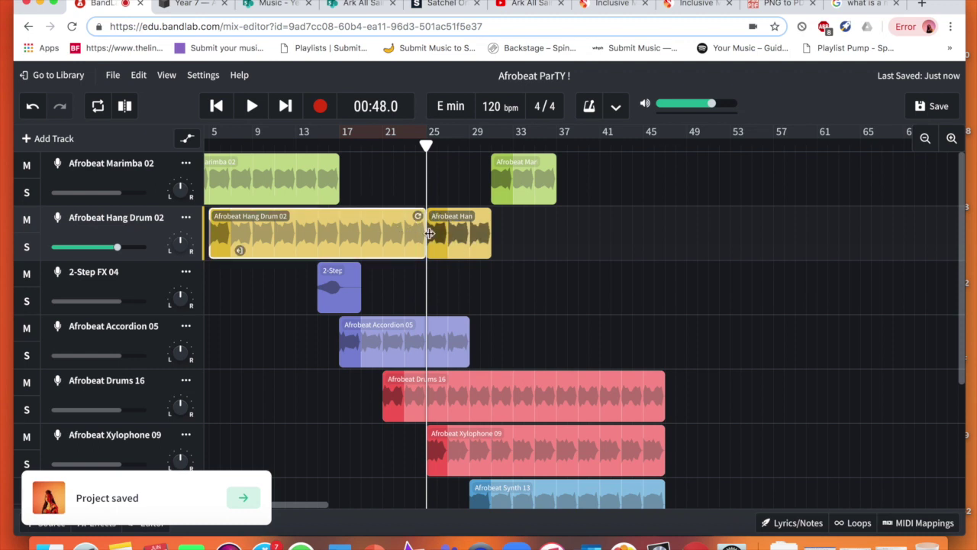
{"action": "left_click", "coordinate": [442, 234]}
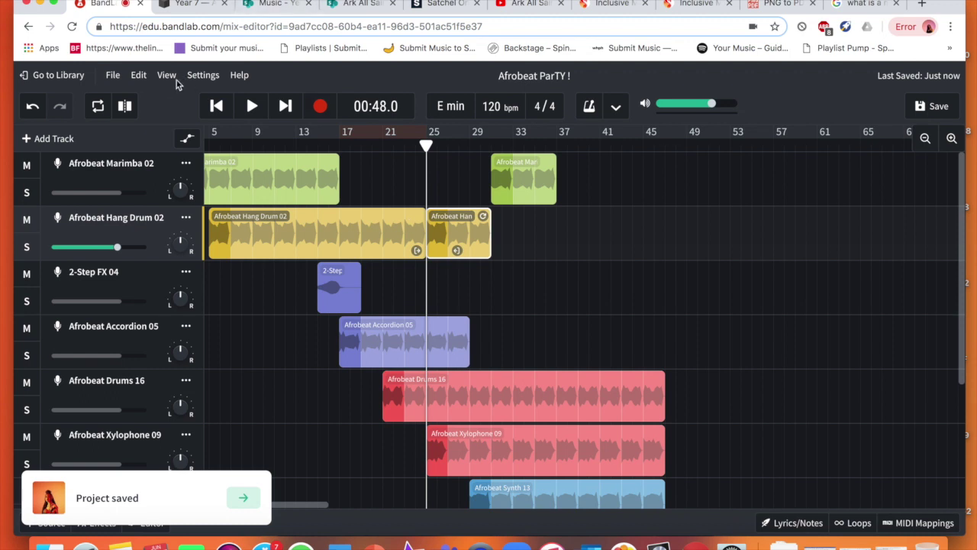
{"action": "left_click", "coordinate": [139, 75]}
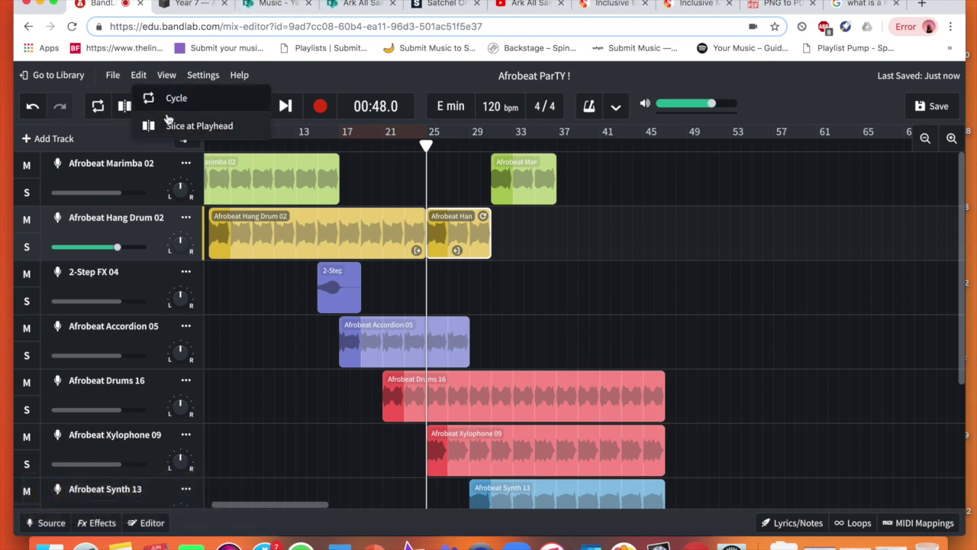
{"action": "left_click", "coordinate": [548, 244]}
{"action": "left_click", "coordinate": [429, 336]}
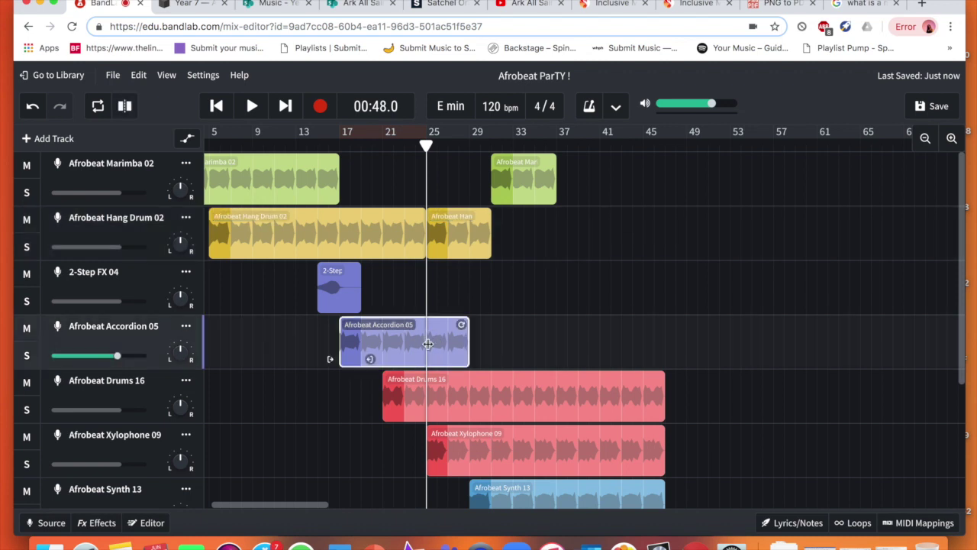
Split the Accordion 05 and Drums 16 clips at bar 25.
{"action": "key", "text": "s"}
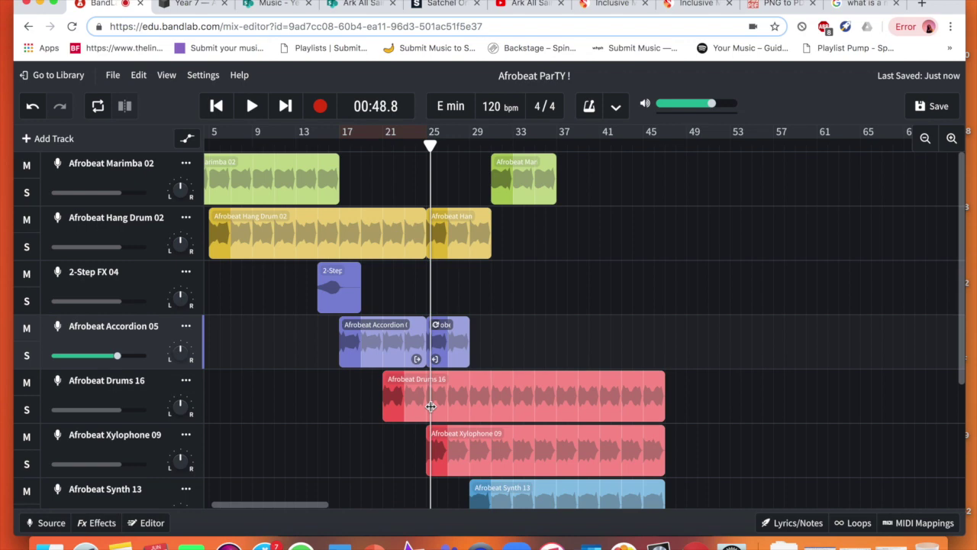
{"action": "left_click", "coordinate": [428, 407]}
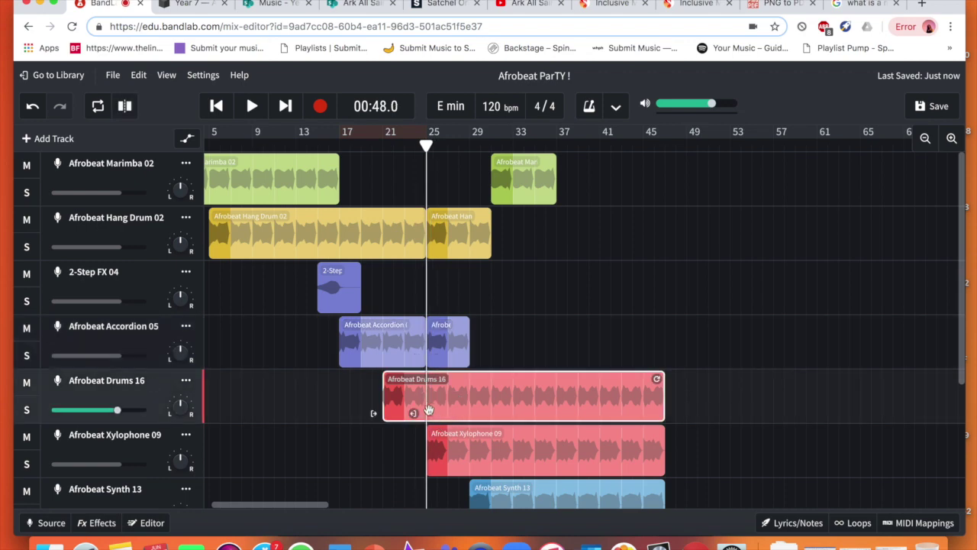
{"action": "key", "text": "s"}
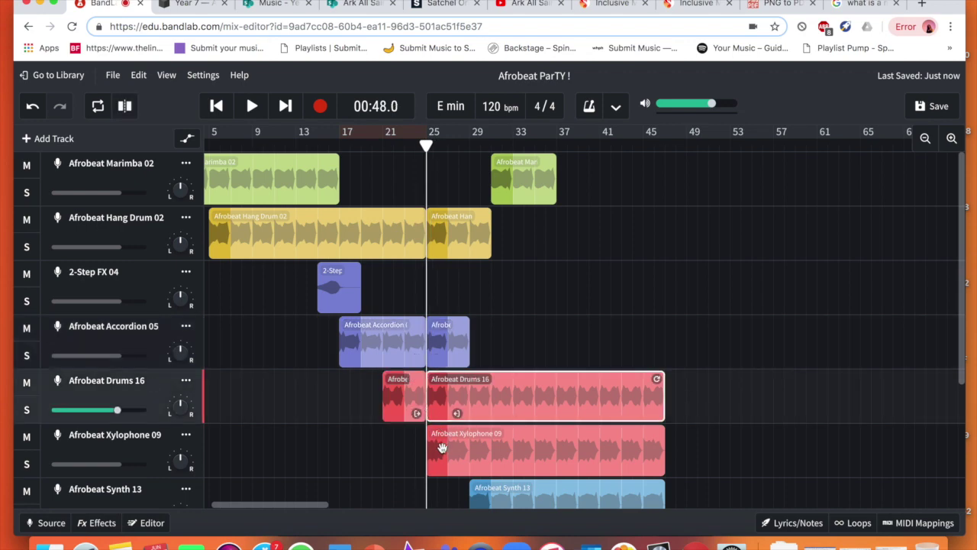
Select all clips from bar 25 onward and drag them right to bar 53.
{"action": "scroll", "coordinate": [458, 377], "scroll_direction": "down", "scroll_amount": 3}
{"action": "scroll", "coordinate": [458, 377], "scroll_direction": "up", "scroll_amount": 3}
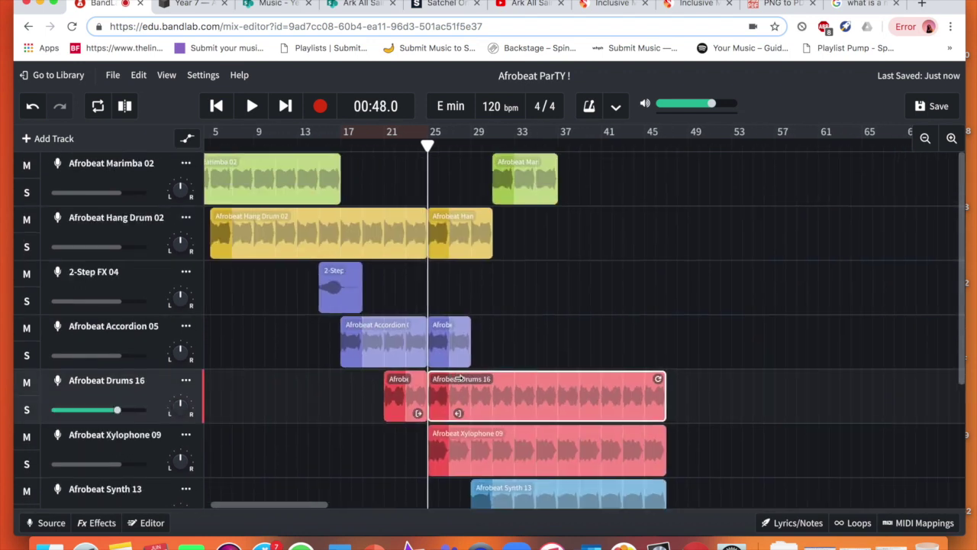
{"action": "scroll", "coordinate": [496, 183], "scroll_direction": "right", "scroll_amount": 2}
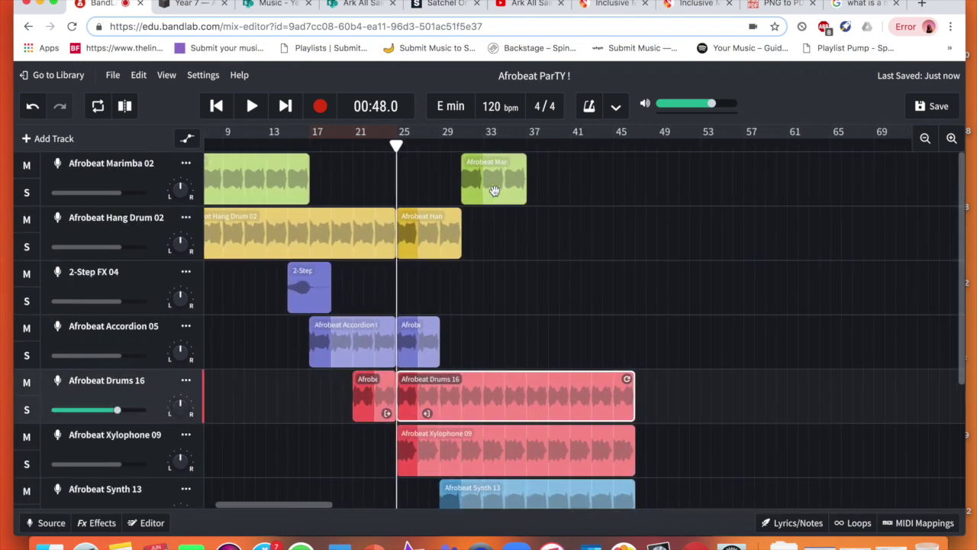
{"action": "scroll", "coordinate": [494, 191], "scroll_direction": "left", "scroll_amount": 2}
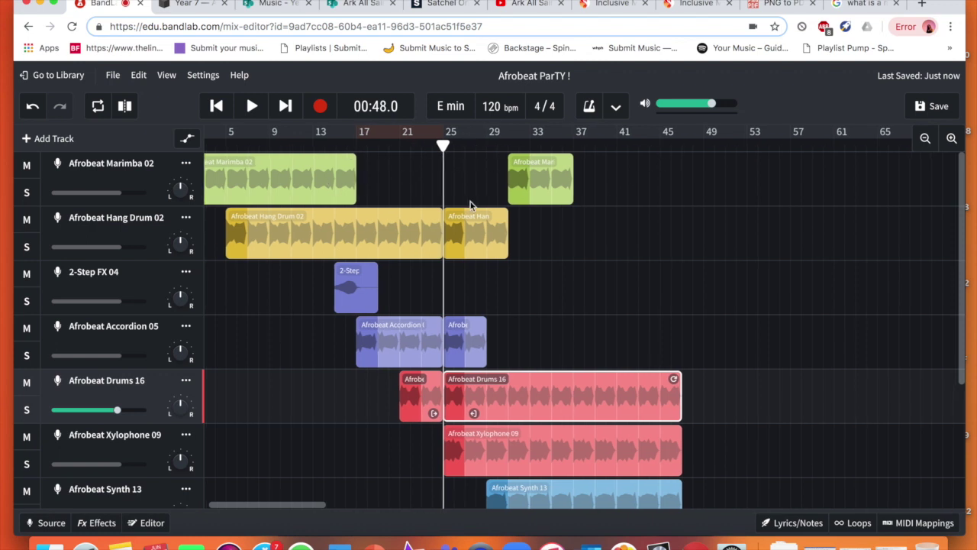
{"action": "scroll", "coordinate": [471, 201], "scroll_direction": "left", "scroll_amount": 1}
{"action": "scroll", "coordinate": [470, 201], "scroll_direction": "down", "scroll_amount": 1}
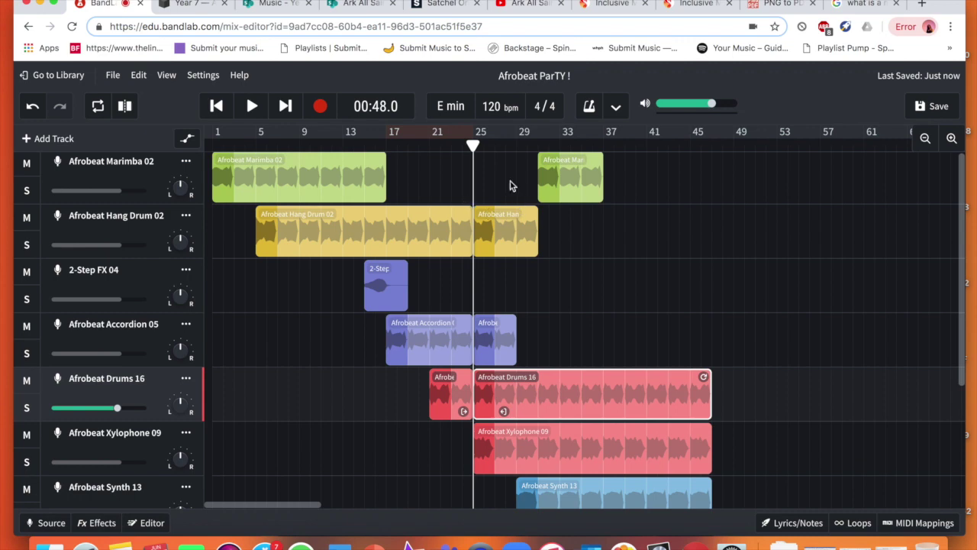
{"action": "left_click", "coordinate": [489, 147]}
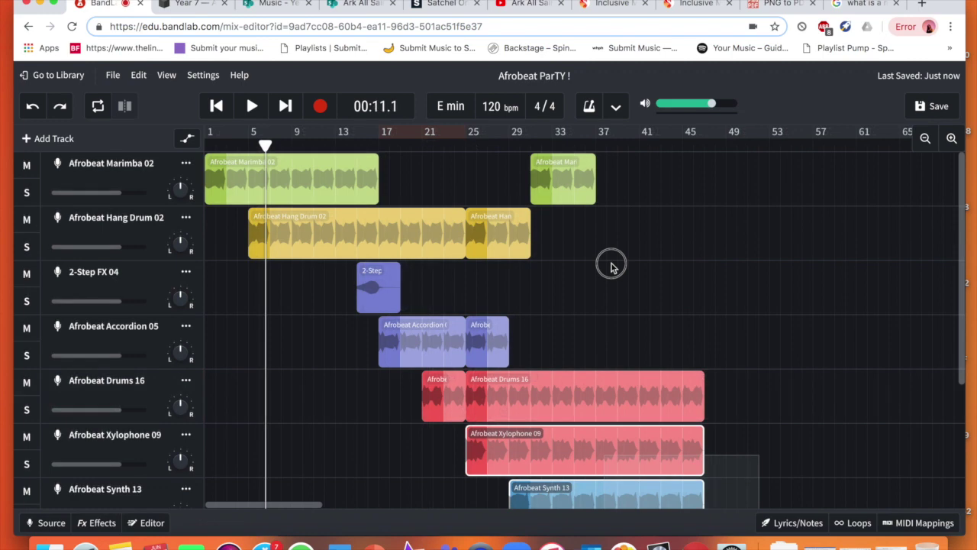
{"action": "left_click_drag", "start_coordinate": [610, 264], "coordinate": [501, 168]}
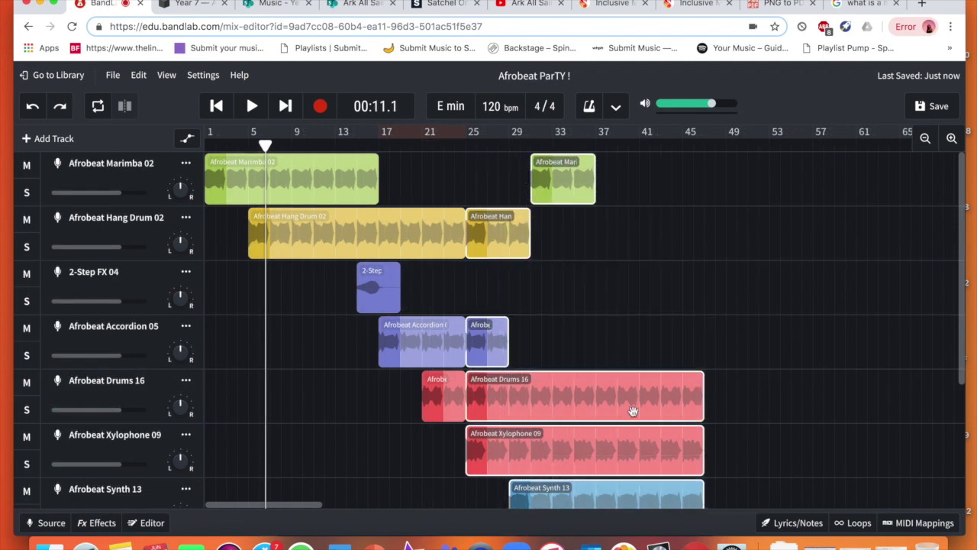
{"action": "left_click_drag", "start_coordinate": [633, 411], "coordinate": [938, 407]}
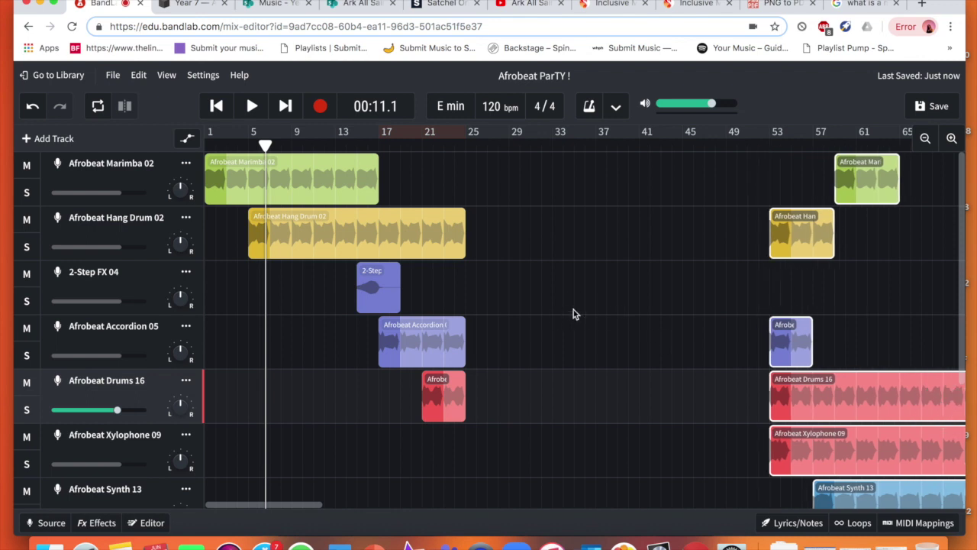
Copy the Marimba 02 clip and paste it at bar 25.
{"action": "left_click", "coordinate": [483, 304]}
{"action": "scroll", "coordinate": [477, 300], "scroll_direction": "left", "scroll_amount": 1}
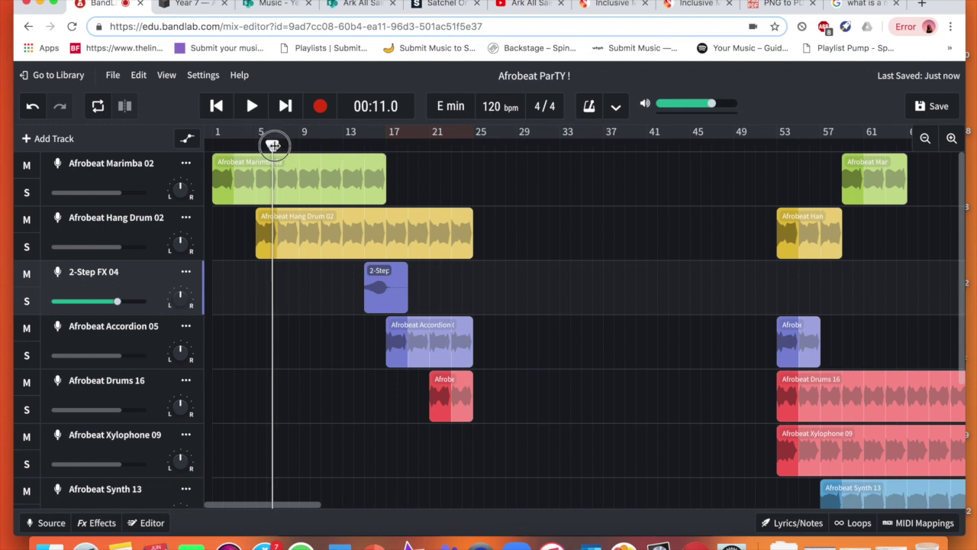
{"action": "left_click_drag", "start_coordinate": [272, 145], "coordinate": [472, 156]}
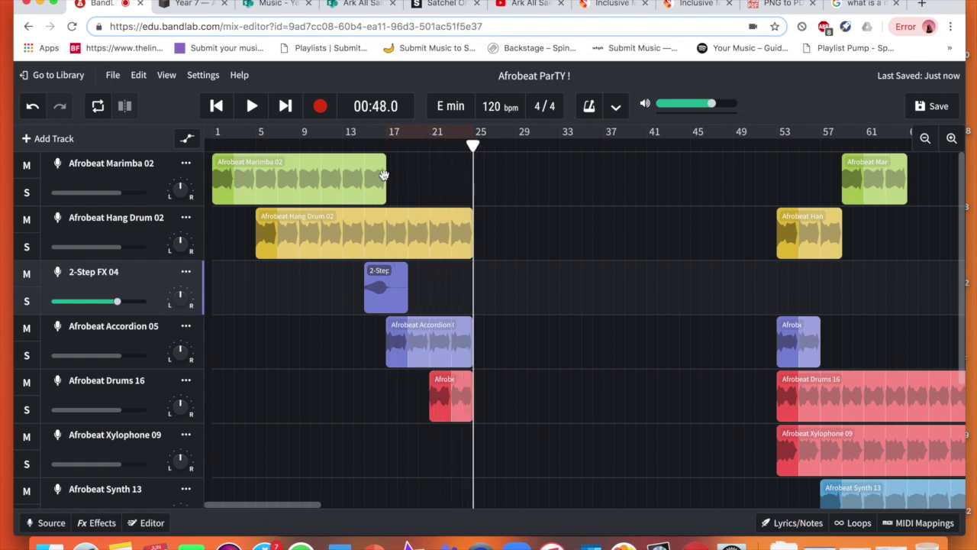
{"action": "left_click", "coordinate": [324, 186]}
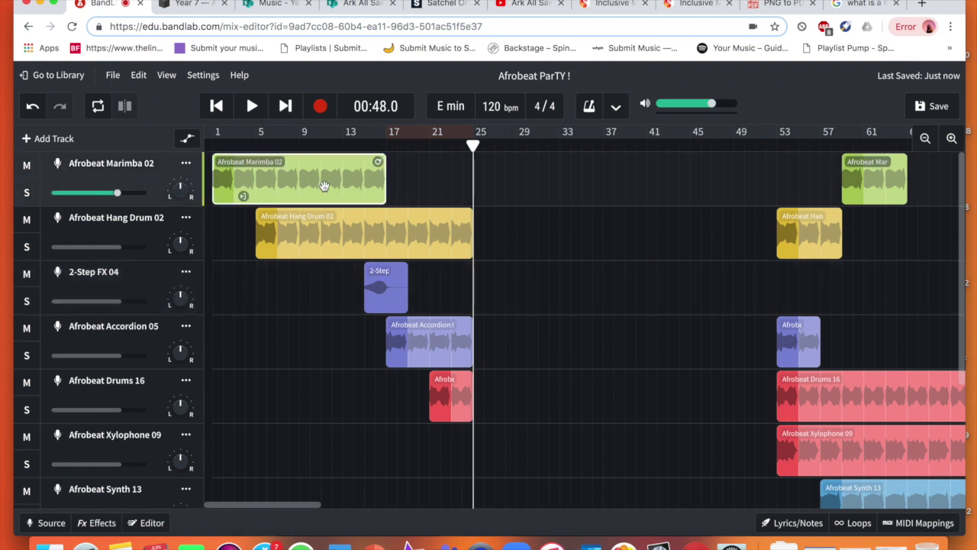
{"action": "right_click", "coordinate": [325, 186]}
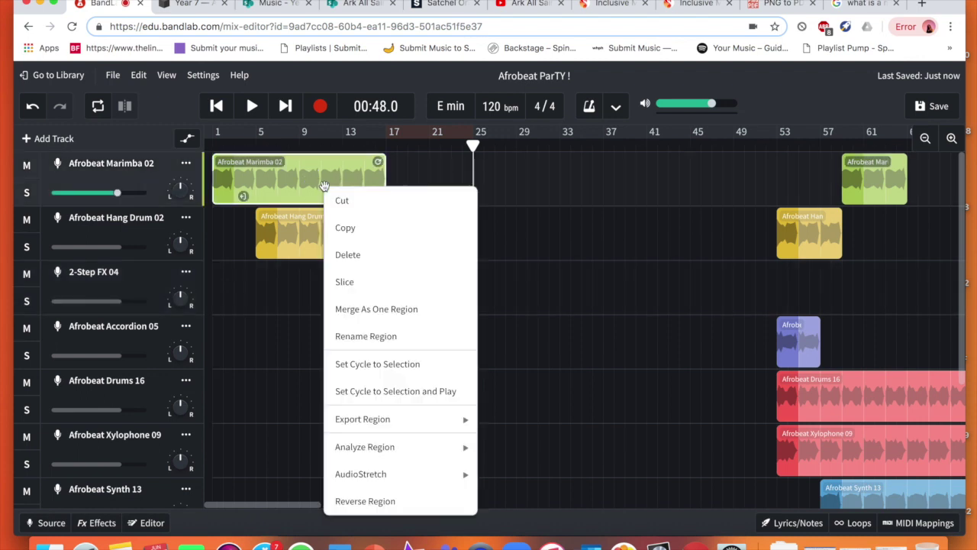
{"action": "left_click", "coordinate": [345, 225]}
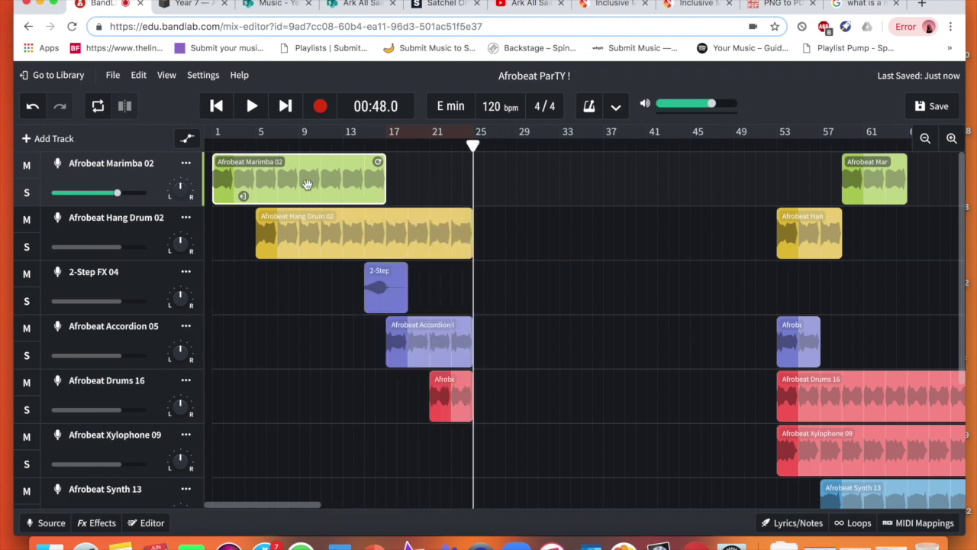
{"action": "key", "text": "ctrl+v"}
Loop the Hang Drum 02 clip out to bar 41.
{"action": "scroll", "coordinate": [357, 211], "scroll_direction": "left", "scroll_amount": 3}
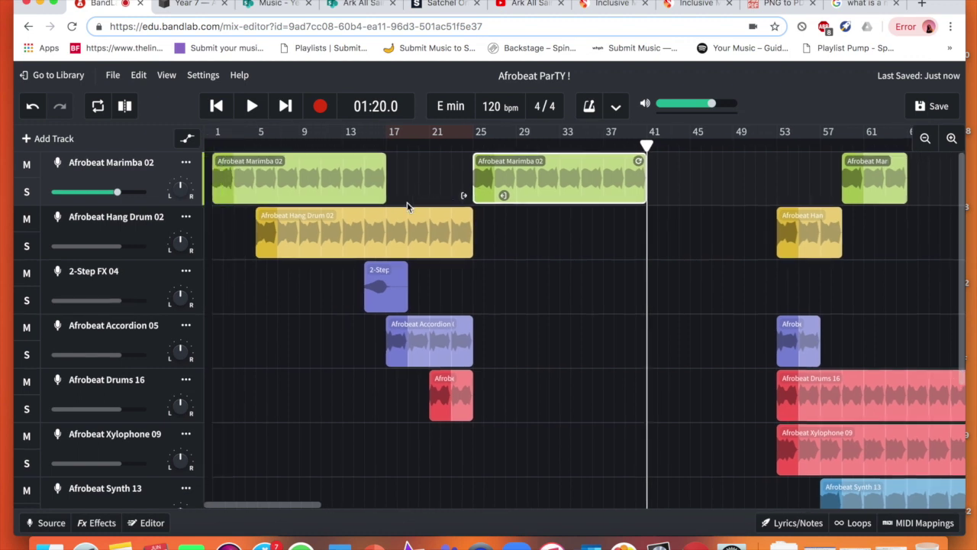
{"action": "left_click", "coordinate": [462, 223]}
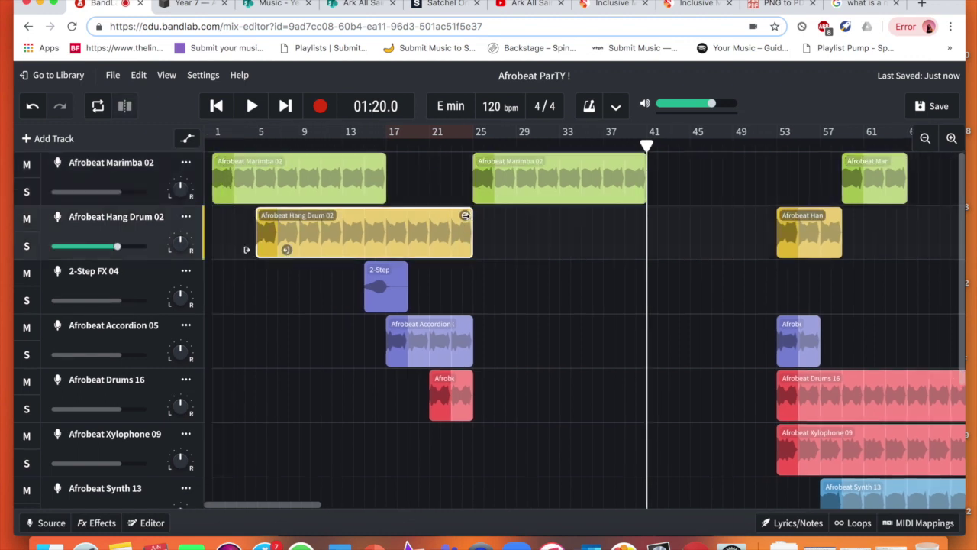
{"action": "left_click_drag", "start_coordinate": [464, 216], "coordinate": [638, 220]}
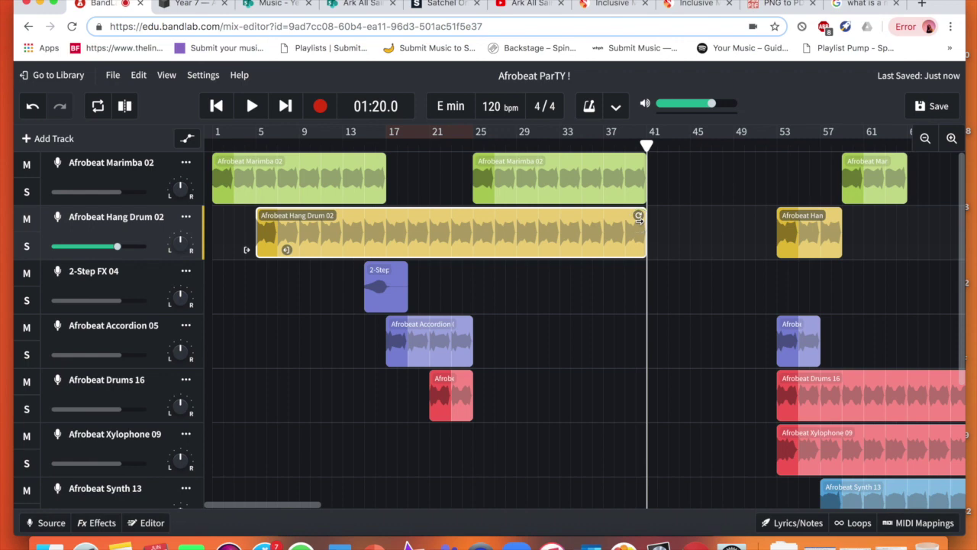
{"action": "scroll", "coordinate": [557, 265], "scroll_direction": "down", "scroll_amount": 5}
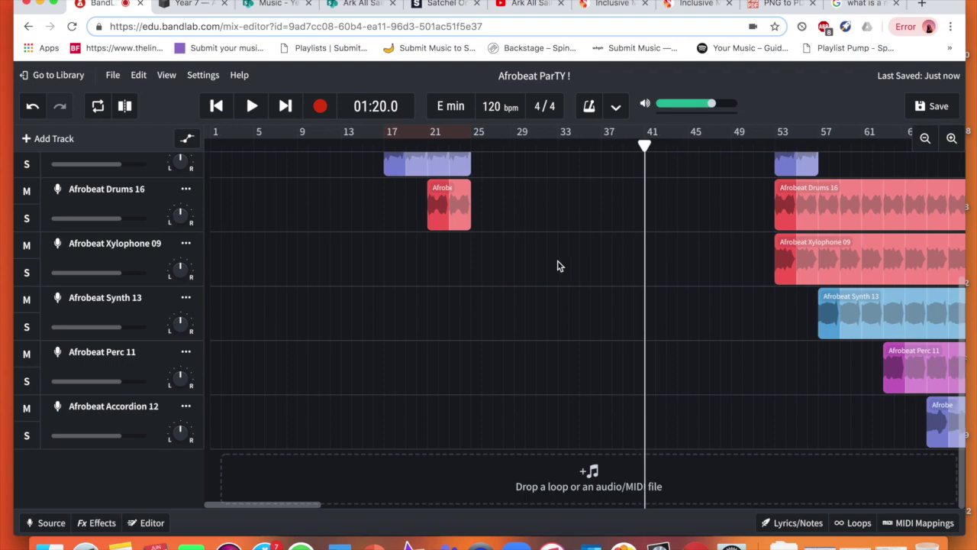
Bring up the loop library beside the arrangement.
{"action": "scroll", "coordinate": [558, 264], "scroll_direction": "up", "scroll_amount": 5}
{"action": "scroll", "coordinate": [558, 261], "scroll_direction": "right", "scroll_amount": 3}
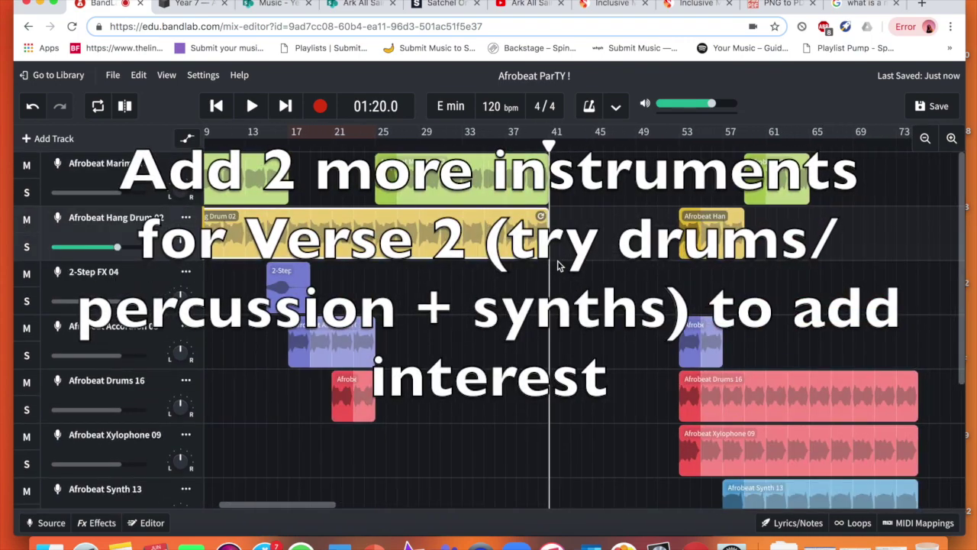
{"action": "scroll", "coordinate": [558, 262], "scroll_direction": "right", "scroll_amount": 1}
{"action": "scroll", "coordinate": [557, 265], "scroll_direction": "down", "scroll_amount": 2}
{"action": "scroll", "coordinate": [557, 264], "scroll_direction": "right", "scroll_amount": 1}
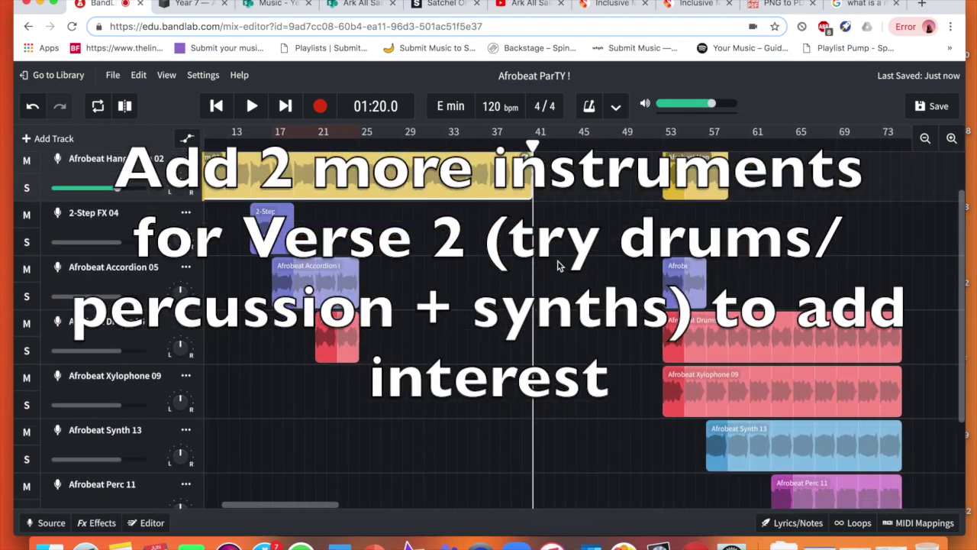
{"action": "scroll", "coordinate": [557, 265], "scroll_direction": "up", "scroll_amount": 2}
{"action": "scroll", "coordinate": [557, 265], "scroll_direction": "left", "scroll_amount": 1}
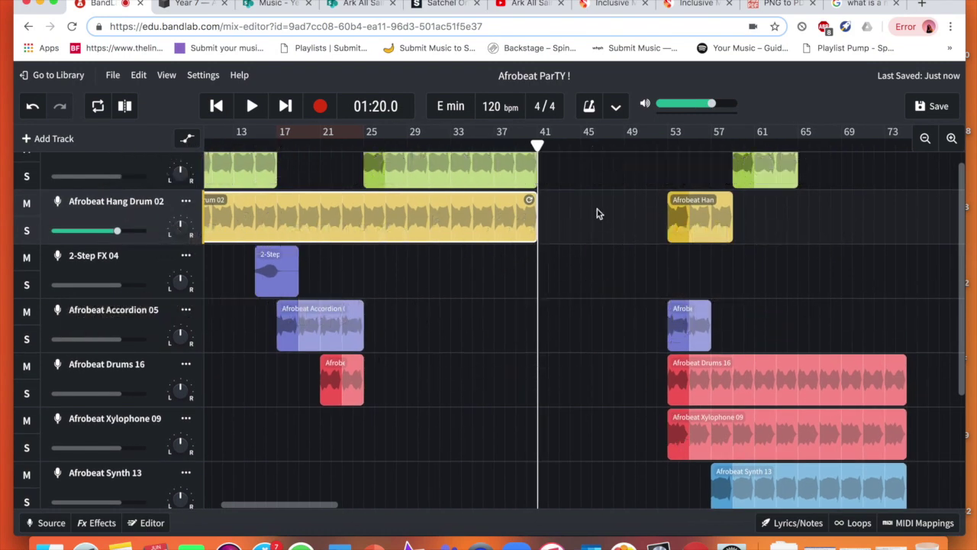
{"action": "scroll", "coordinate": [269, 399], "scroll_direction": "up", "scroll_amount": 1}
{"action": "scroll", "coordinate": [268, 400], "scroll_direction": "right", "scroll_amount": 2}
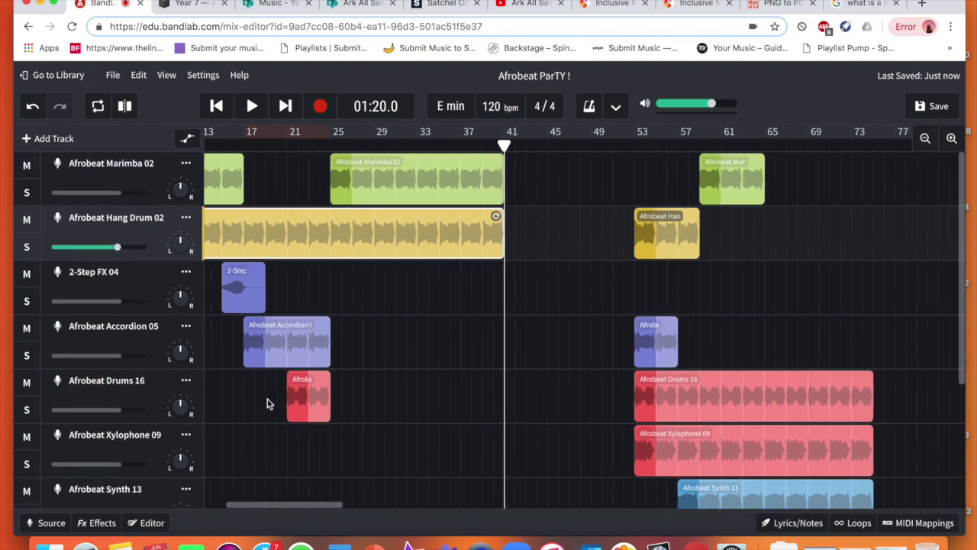
{"action": "left_click", "coordinate": [852, 523]}
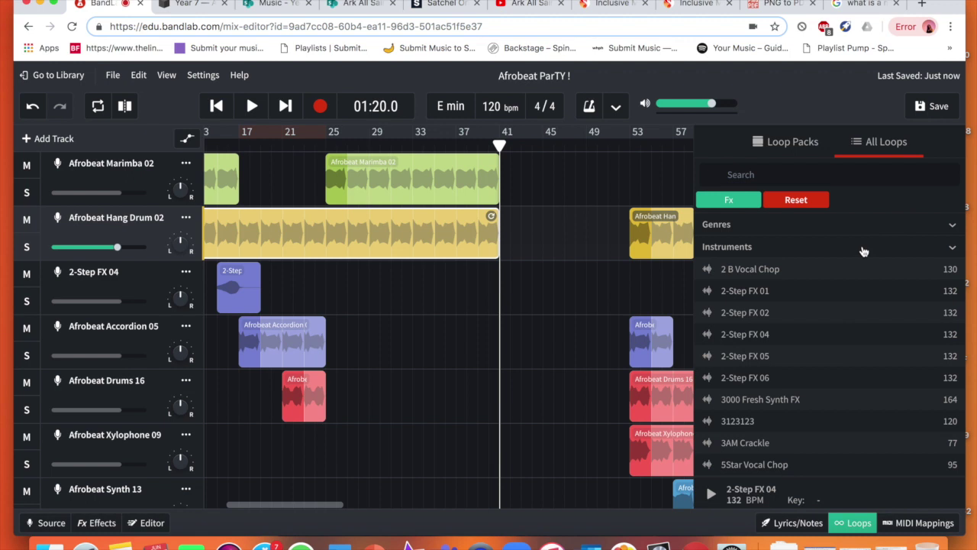
Filter the loops to the Afrobeat pack and remove the Fx filter.
{"action": "scroll", "coordinate": [800, 354], "scroll_direction": "down", "scroll_amount": 5}
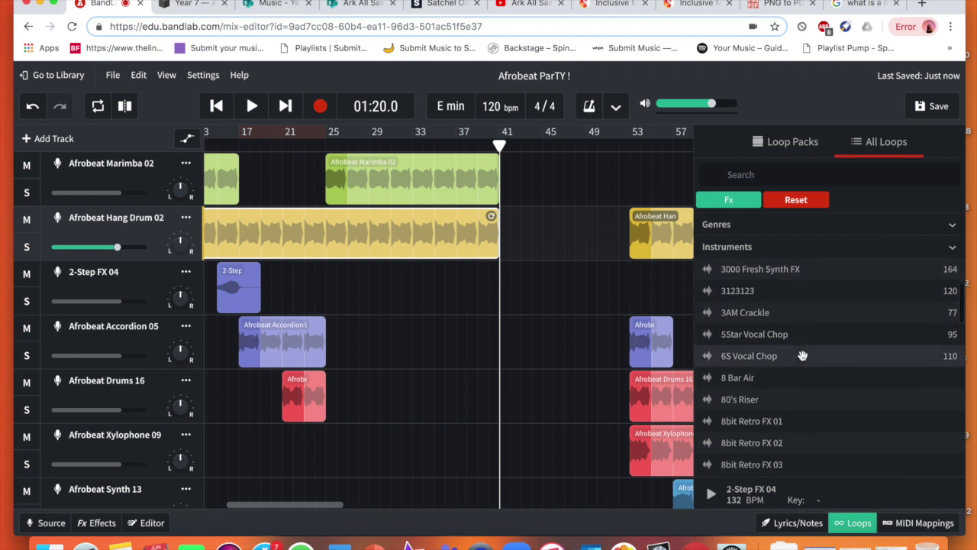
{"action": "scroll", "coordinate": [803, 356], "scroll_direction": "up", "scroll_amount": 5}
{"action": "left_click", "coordinate": [803, 141]}
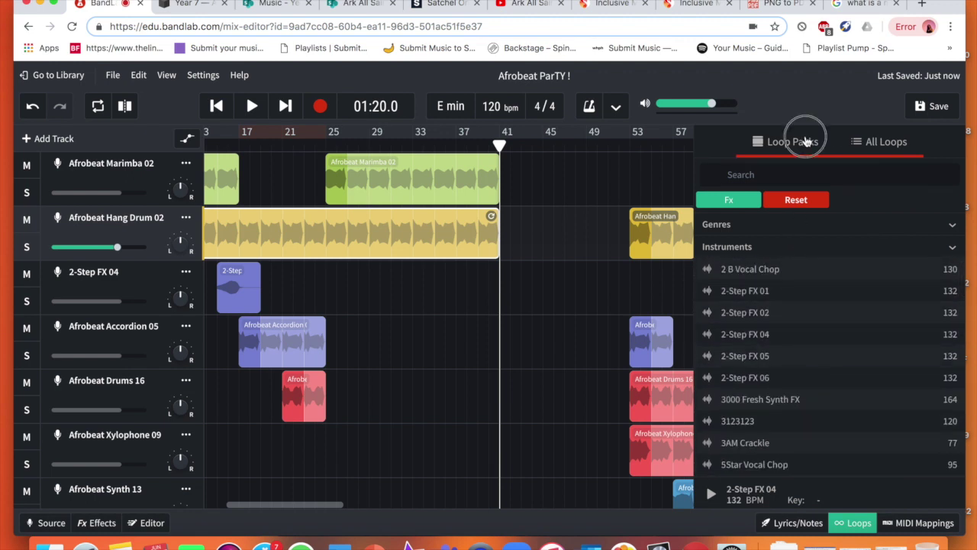
{"action": "scroll", "coordinate": [806, 306], "scroll_direction": "down", "scroll_amount": 10}
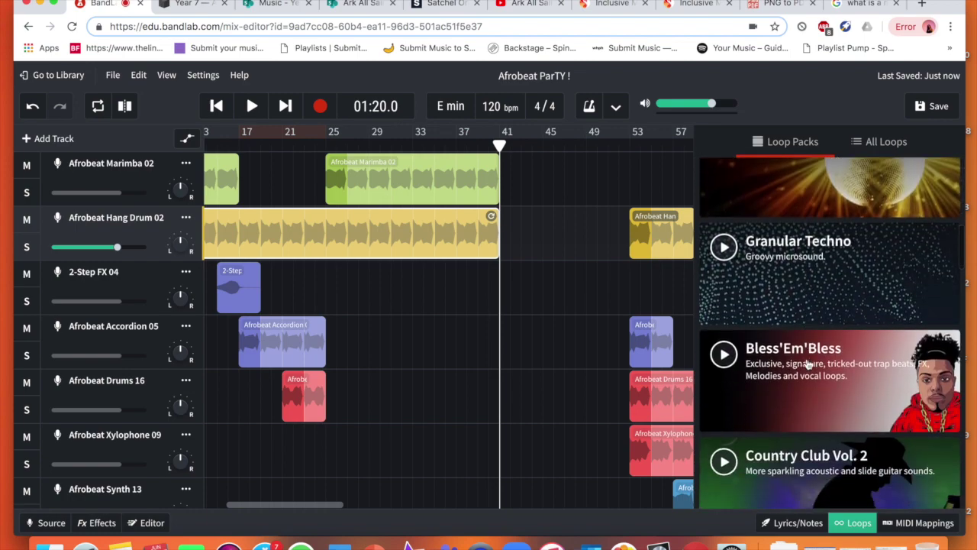
{"action": "scroll", "coordinate": [808, 363], "scroll_direction": "down", "scroll_amount": 10}
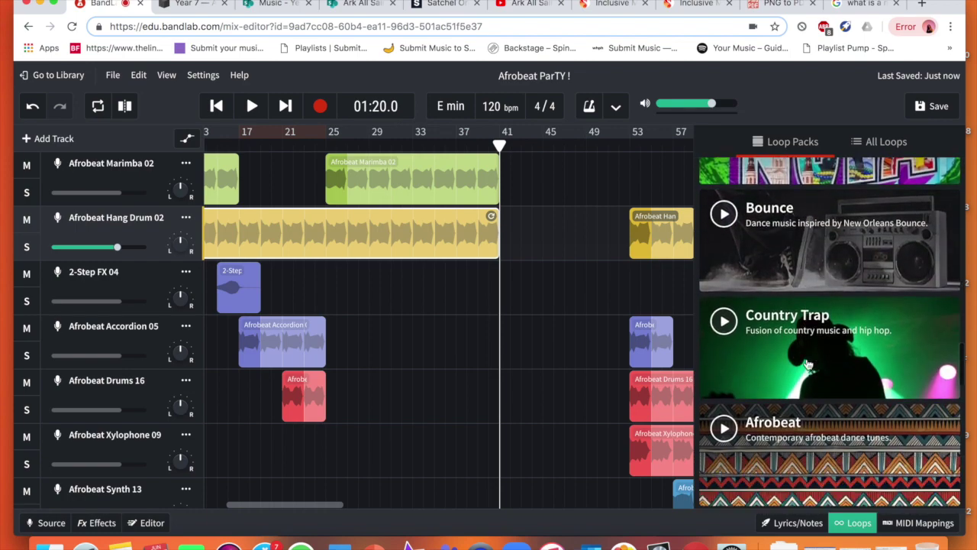
{"action": "left_click", "coordinate": [828, 283]}
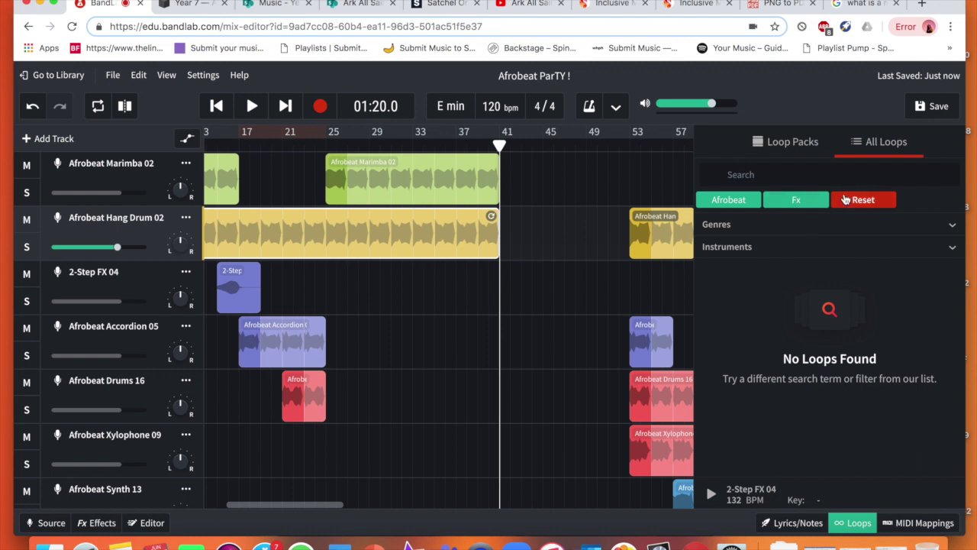
{"action": "left_click", "coordinate": [816, 200]}
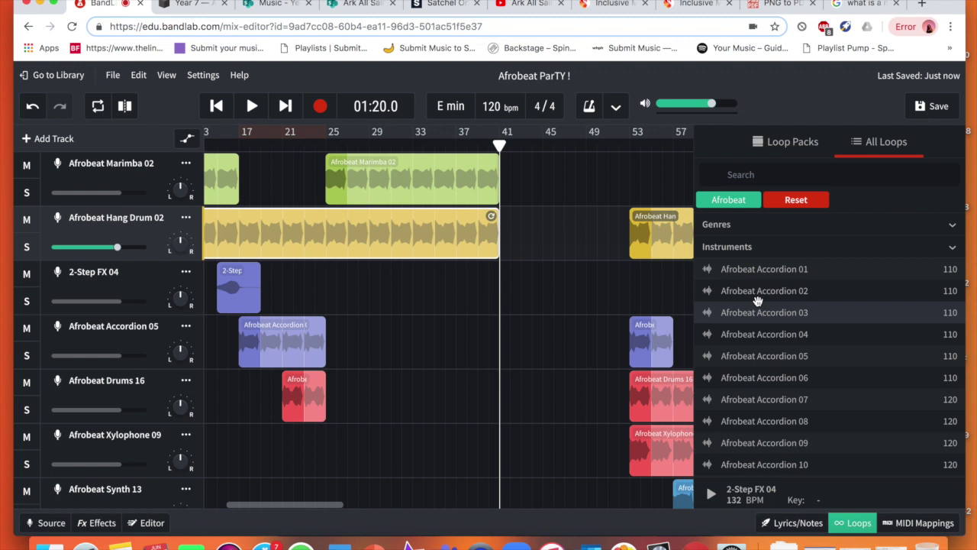
Scroll the loop list down to the Afrobeat Xylophone 02–11 loops.
{"action": "scroll", "coordinate": [757, 300], "scroll_direction": "down", "scroll_amount": 3}
{"action": "scroll", "coordinate": [787, 375], "scroll_direction": "down", "scroll_amount": 2}
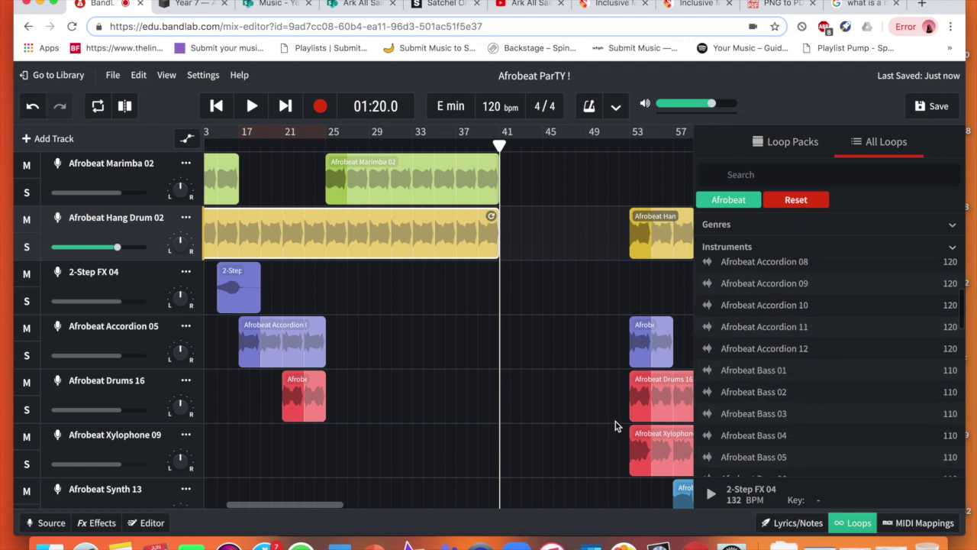
{"action": "scroll", "coordinate": [615, 422], "scroll_direction": "right", "scroll_amount": 5}
{"action": "scroll", "coordinate": [616, 422], "scroll_direction": "down", "scroll_amount": 1}
{"action": "scroll", "coordinate": [927, 382], "scroll_direction": "down", "scroll_amount": 9}
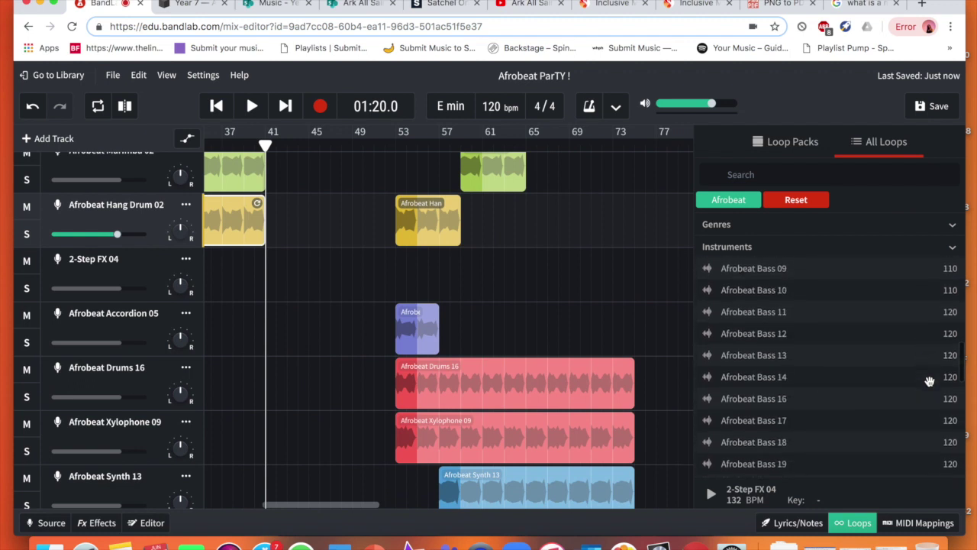
{"action": "scroll", "coordinate": [886, 363], "scroll_direction": "down", "scroll_amount": 20}
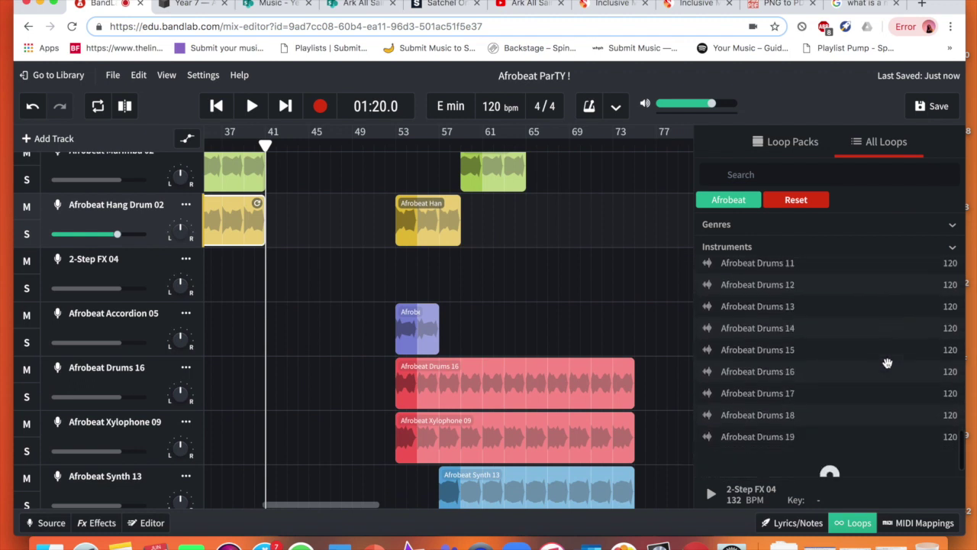
{"action": "scroll", "coordinate": [885, 364], "scroll_direction": "down", "scroll_amount": 8}
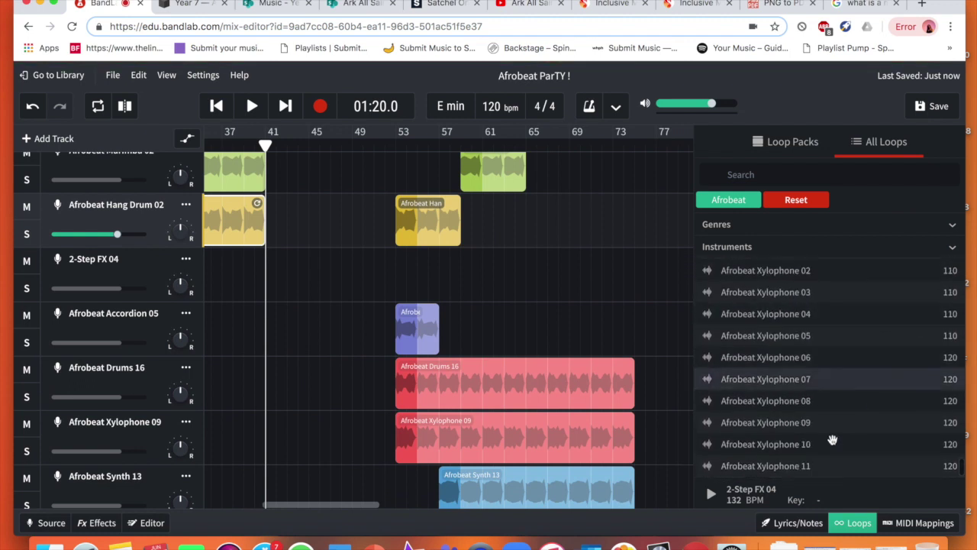
Add Afrobeat Xylophone 09 as a new track and place it between 2-Step FX 04 and Accordion 05.
{"action": "left_click_drag", "start_coordinate": [791, 429], "coordinate": [797, 364]}
{"action": "left_click_drag", "start_coordinate": [817, 422], "coordinate": [512, 475]}
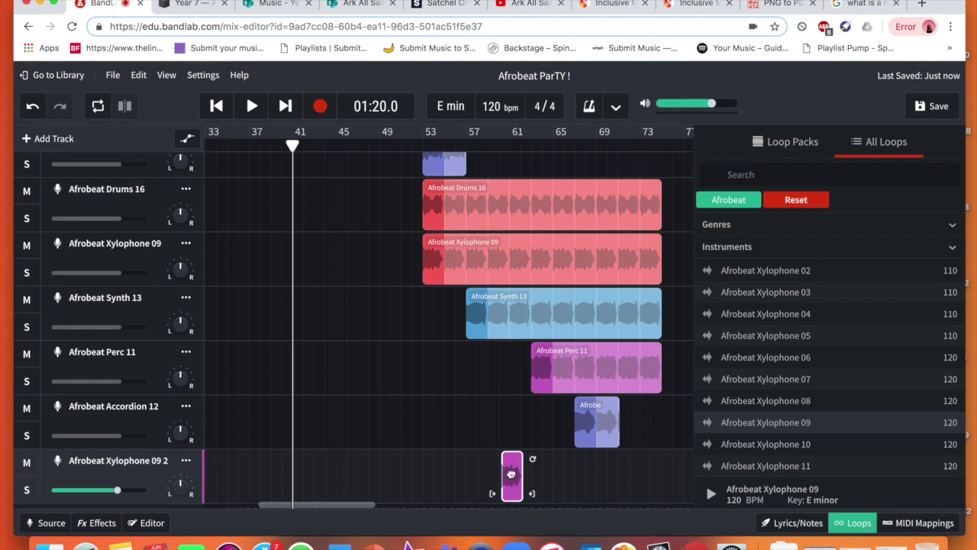
{"action": "left_click_drag", "start_coordinate": [136, 479], "coordinate": [157, 300]}
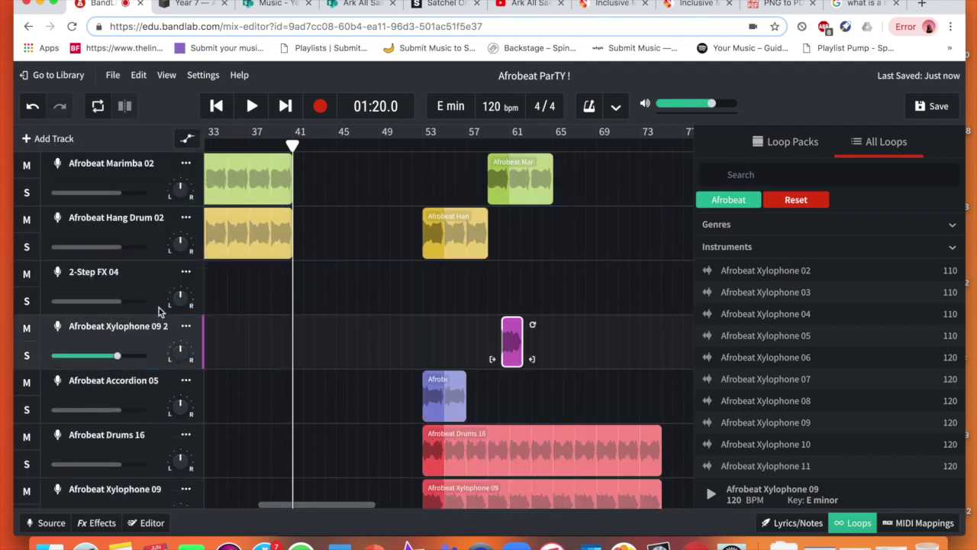
Rename the 'Afrobeat Xylophone 09 2' track, replacing '09 2' with 'for verse'.
{"action": "triple_click", "coordinate": [155, 326]}
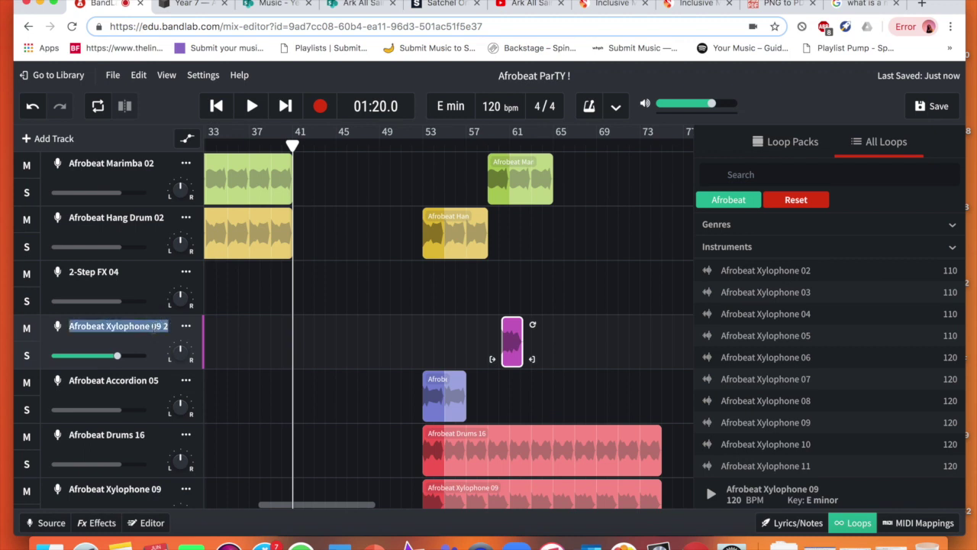
{"action": "left_click", "coordinate": [156, 326]}
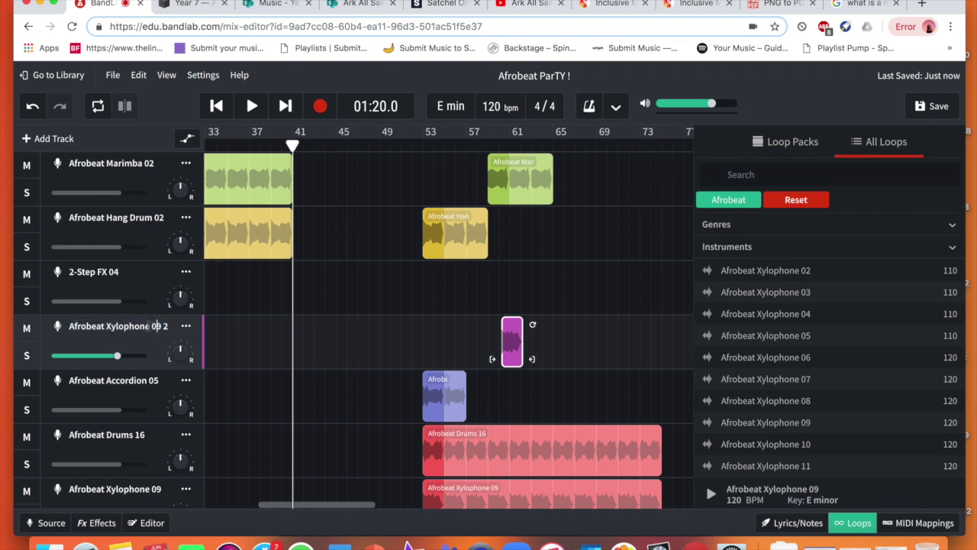
{"action": "mouse_move", "coordinate": [151, 326]}
{"action": "left_mouse_down"}
{"action": "mouse_move", "coordinate": [174, 331]}
{"action": "mouse_move", "coordinate": [145, 322]}
{"action": "left_mouse_up"}
{"action": "triple_click", "coordinate": [156, 326]}
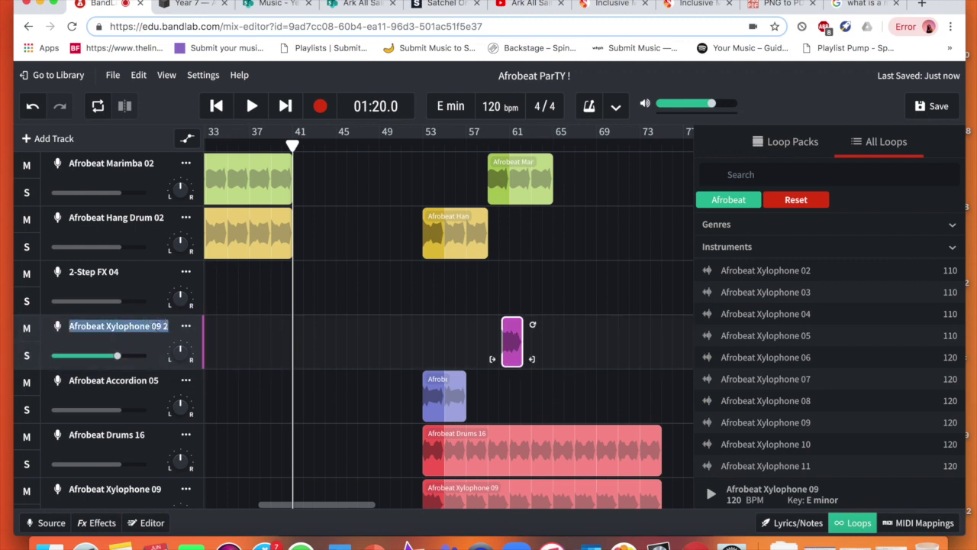
{"action": "left_click", "coordinate": [156, 326]}
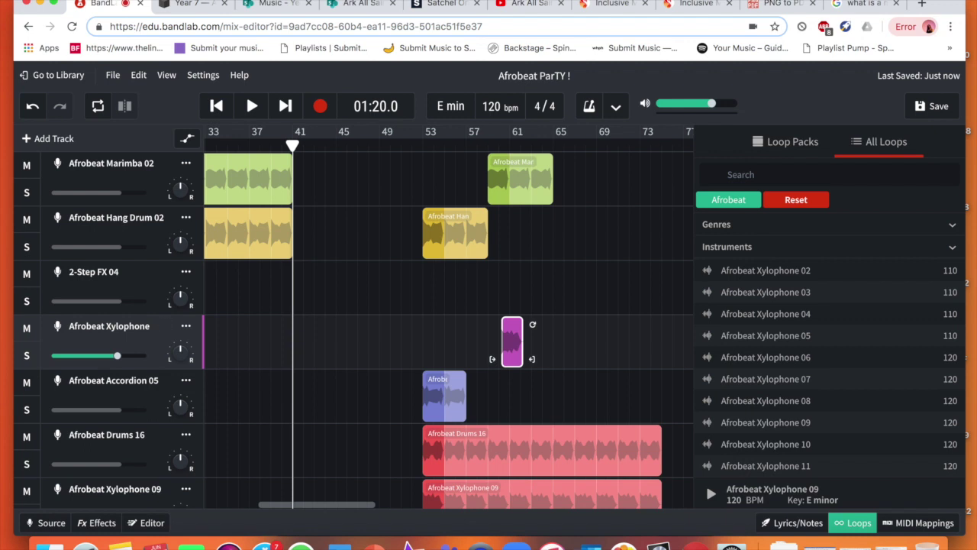
{"action": "type", "text": "for verse"}
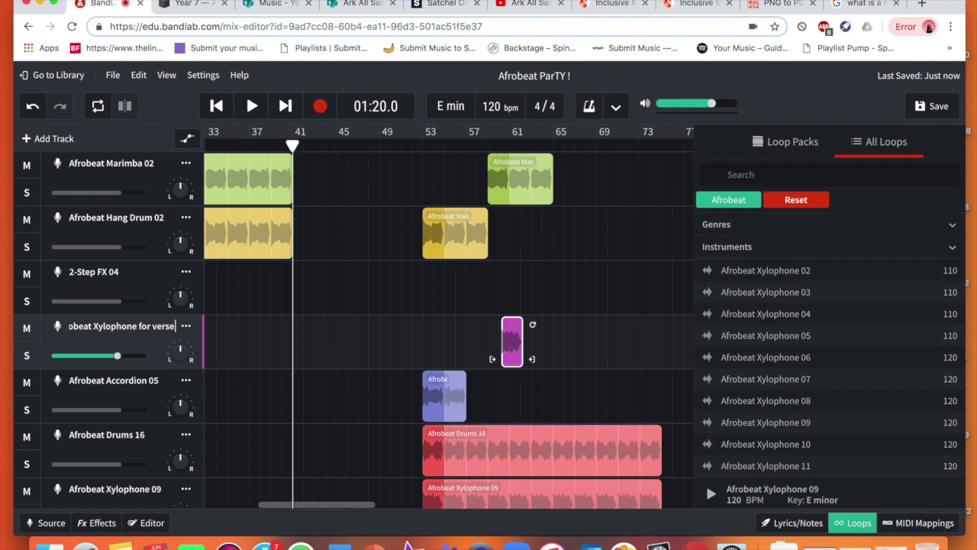
{"action": "key", "text": "Return"}
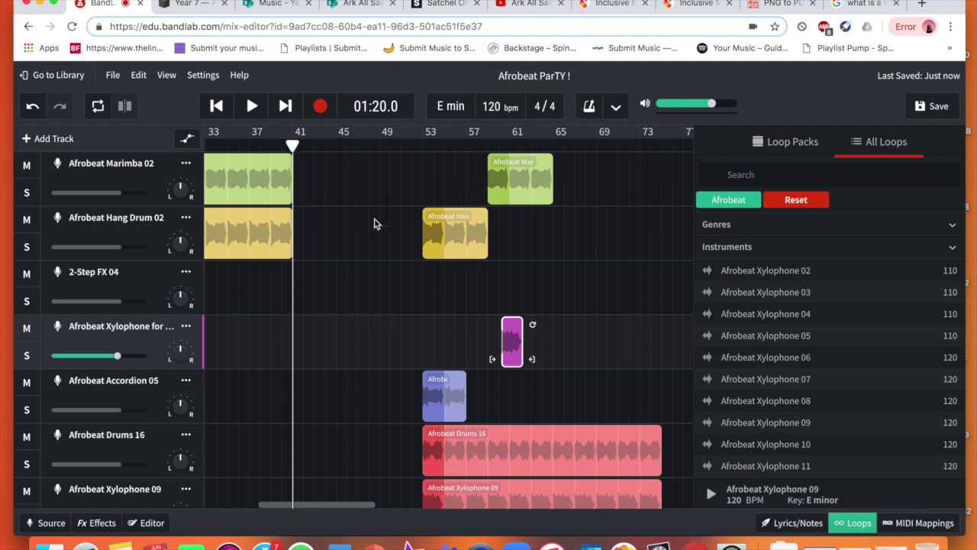
Slide the magenta xylophone clip left to around bar 28 in verse 2.
{"action": "scroll", "coordinate": [348, 221], "scroll_direction": "left", "scroll_amount": 10}
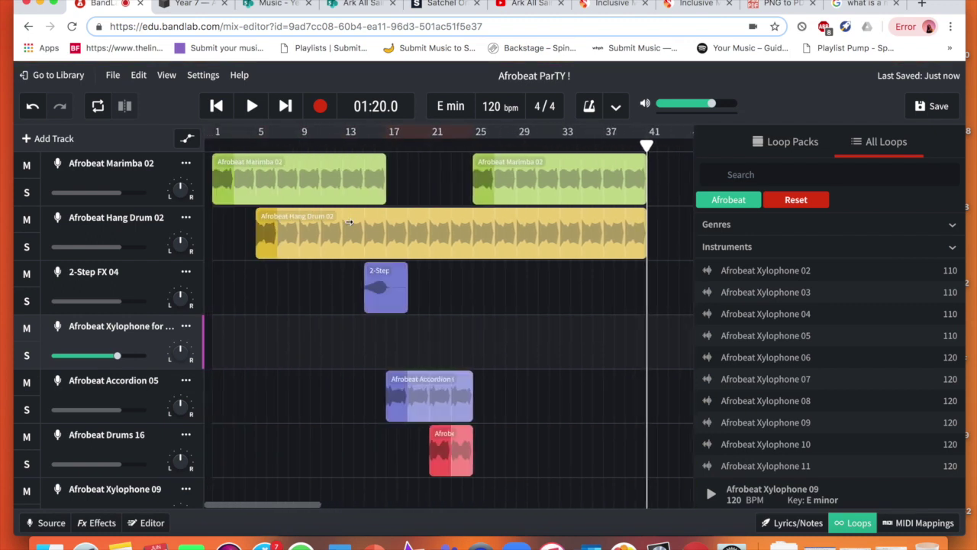
{"action": "scroll", "coordinate": [348, 222], "scroll_direction": "right", "scroll_amount": 6}
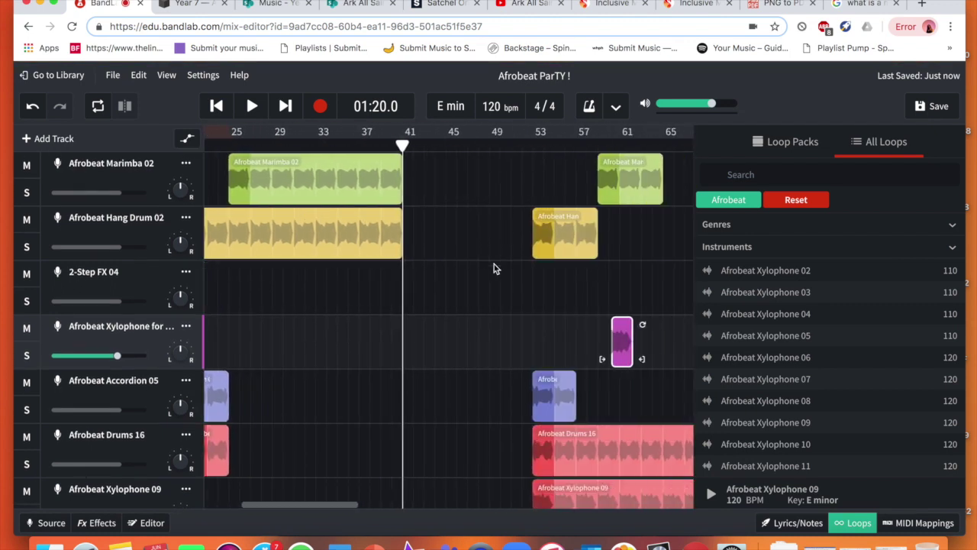
{"action": "left_click_drag", "start_coordinate": [617, 332], "coordinate": [302, 342]}
{"action": "scroll", "coordinate": [301, 344], "scroll_direction": "left", "scroll_amount": 6}
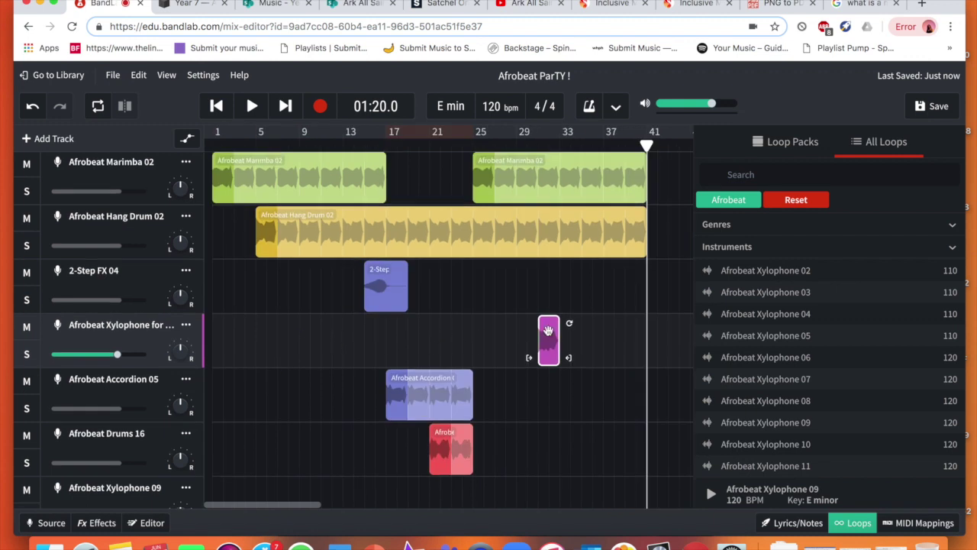
{"action": "left_click_drag", "start_coordinate": [553, 334], "coordinate": [530, 329]}
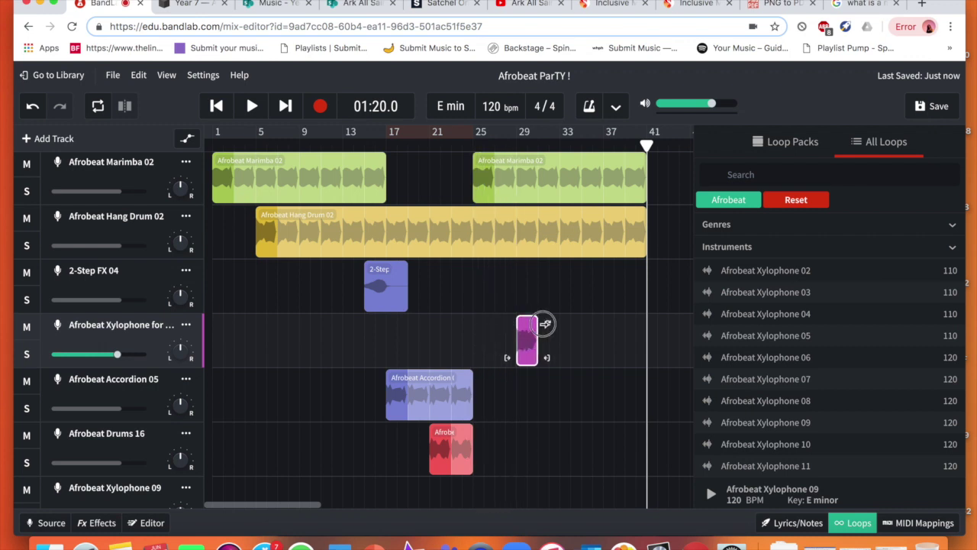
Play the passage from bar 25 and stop playback at 00:48.9.
{"action": "left_click", "coordinate": [473, 145]}
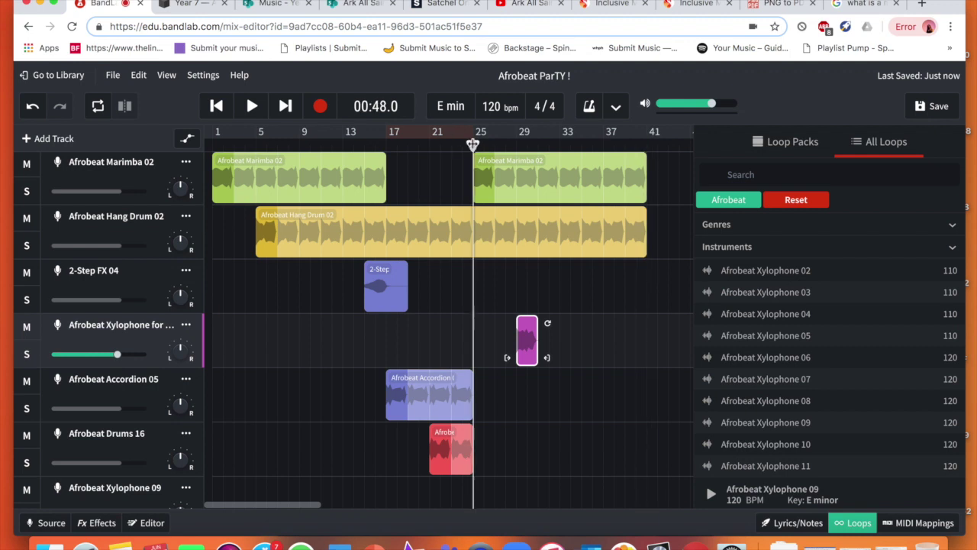
{"action": "key", "text": "space"}
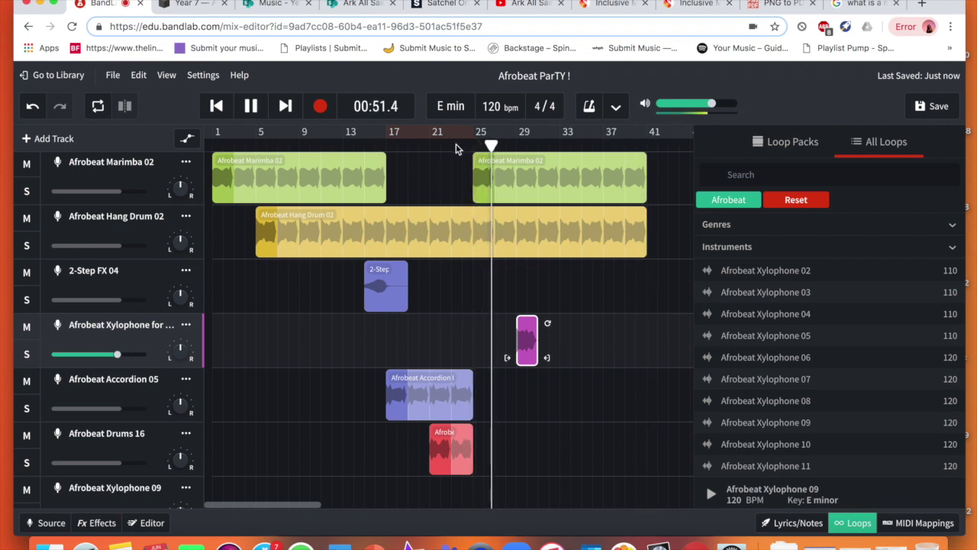
{"action": "left_click", "coordinate": [445, 144]}
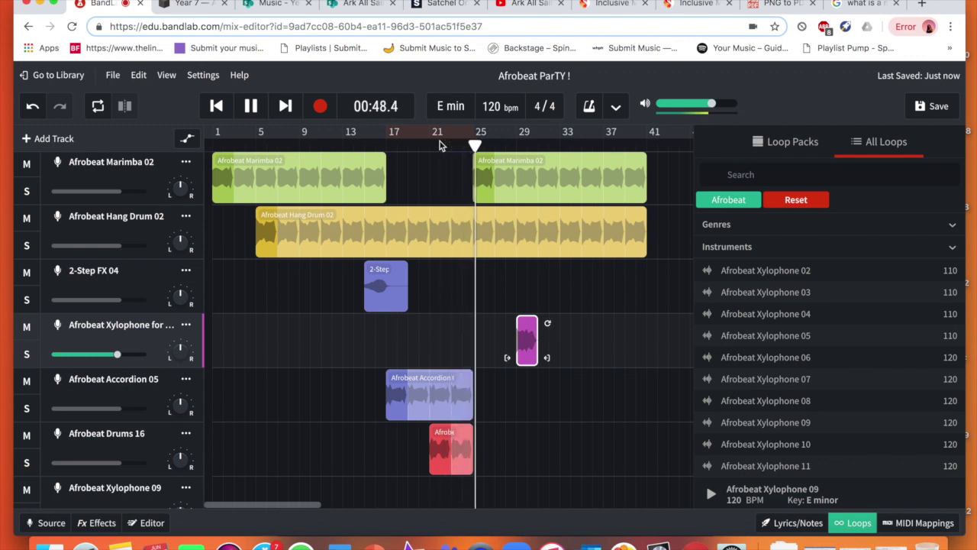
{"action": "key", "text": "space"}
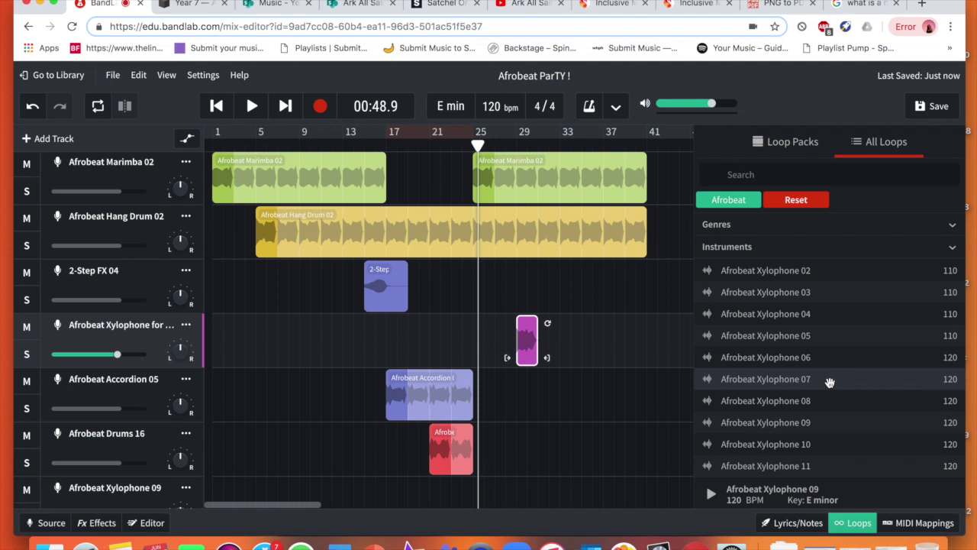
{"action": "scroll", "coordinate": [830, 382], "scroll_direction": "up", "scroll_amount": 15}
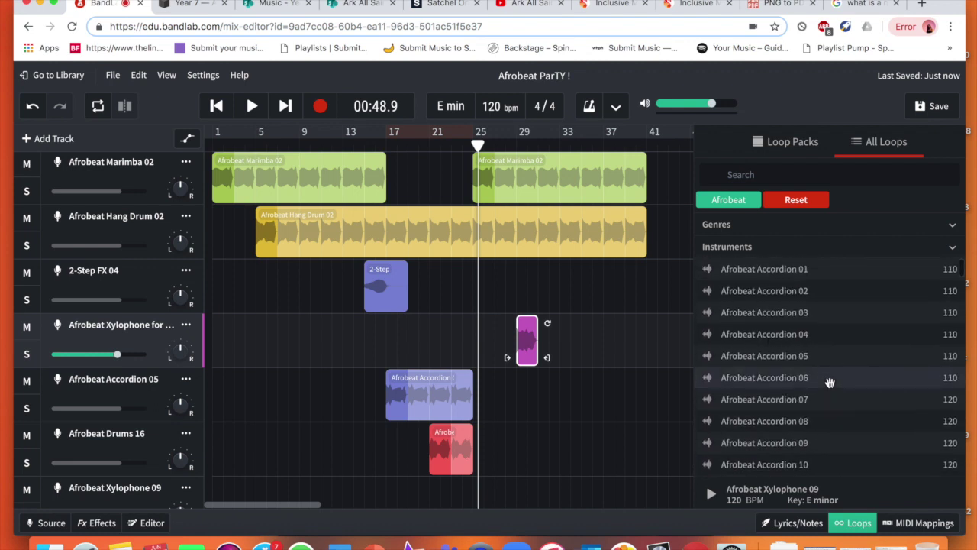
Preview Afrobeat Drums 01 through 07 loops, finishing on Afrobeat Drums 06.
{"action": "scroll", "coordinate": [830, 382], "scroll_direction": "down", "scroll_amount": 10}
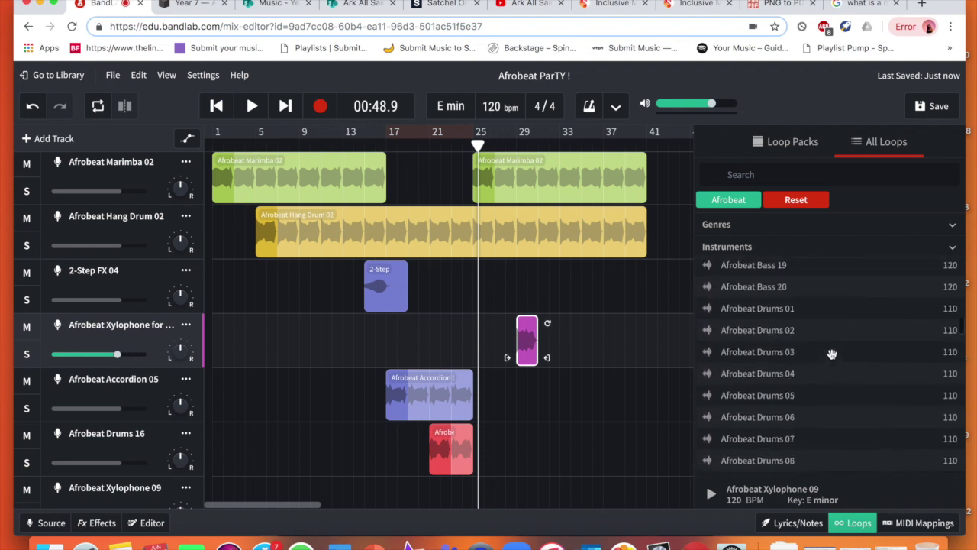
{"action": "scroll", "coordinate": [805, 293], "scroll_direction": "up", "scroll_amount": 2}
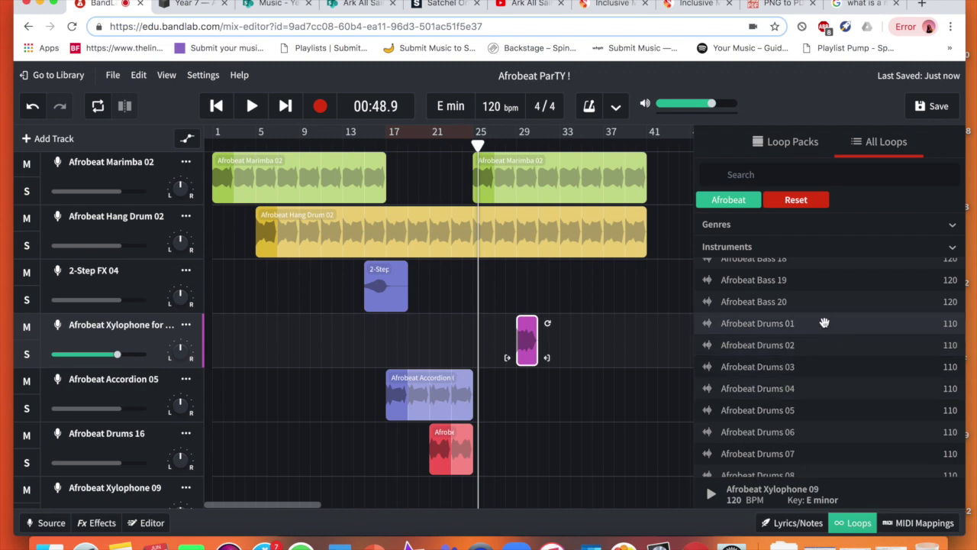
{"action": "left_click", "coordinate": [824, 323]}
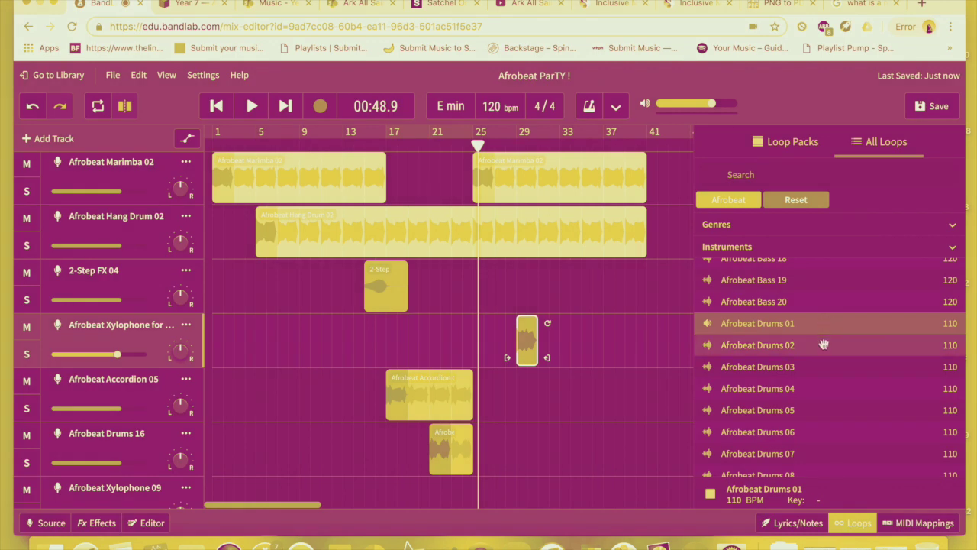
{"action": "left_click", "coordinate": [822, 345]}
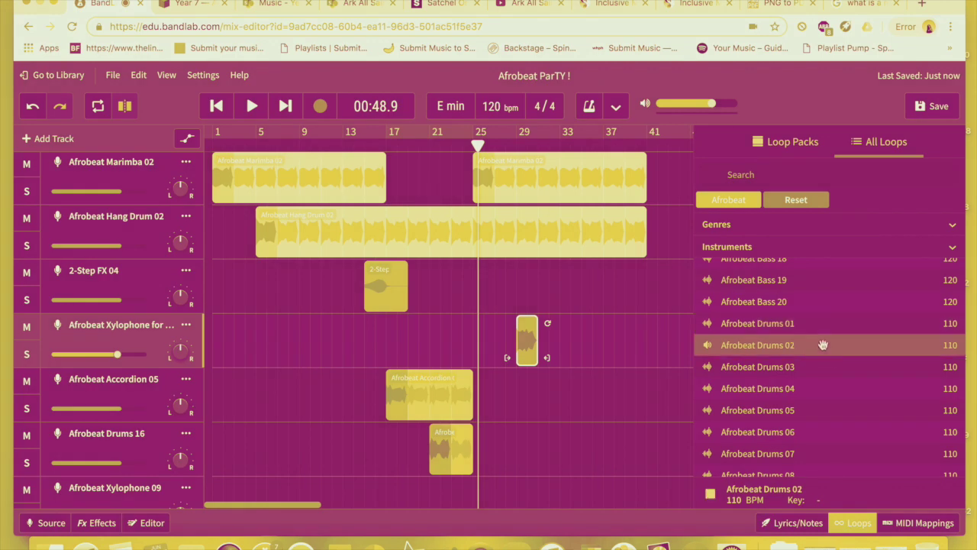
{"action": "left_click", "coordinate": [812, 368]}
{"action": "left_click", "coordinate": [794, 389]}
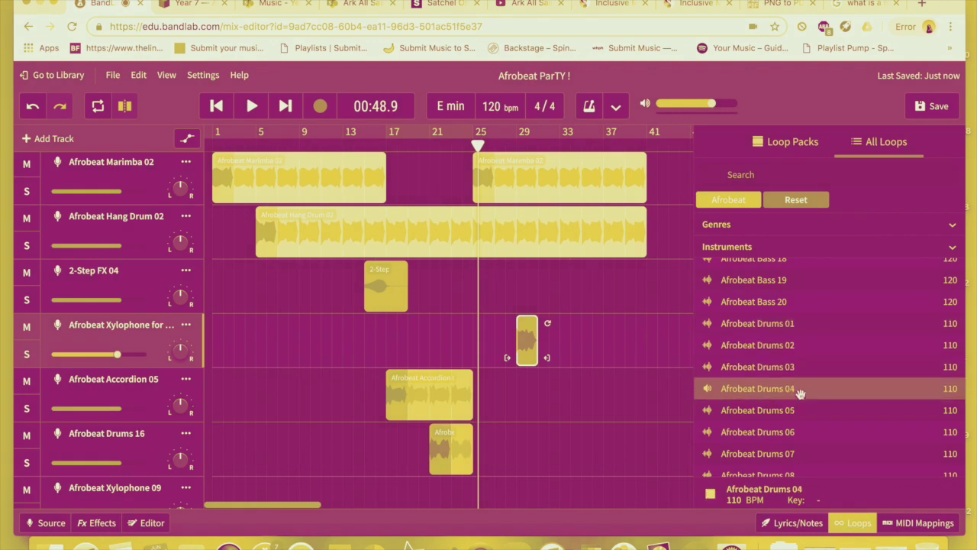
{"action": "scroll", "coordinate": [789, 338], "scroll_direction": "down", "scroll_amount": 3}
{"action": "left_click", "coordinate": [789, 333]}
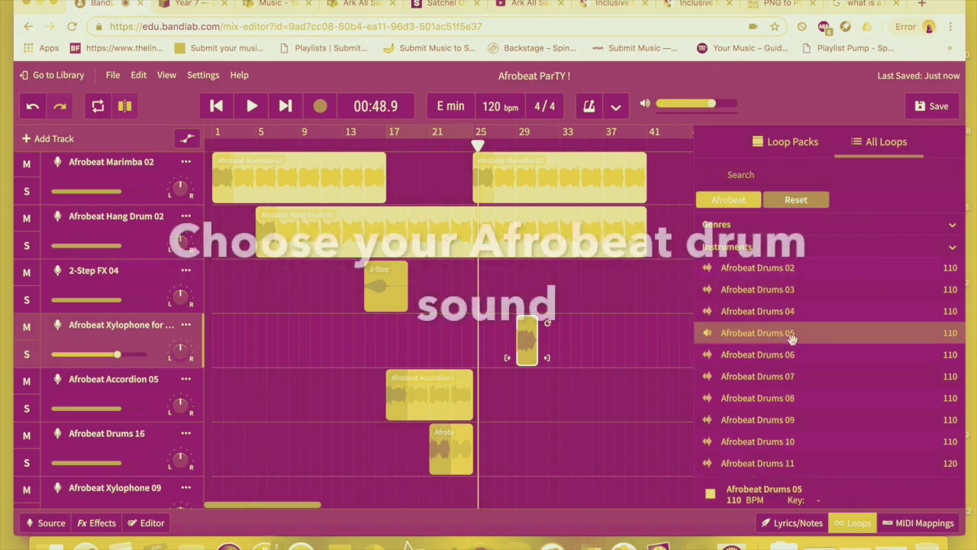
{"action": "scroll", "coordinate": [587, 504], "scroll_direction": "down", "scroll_amount": 5}
{"action": "scroll", "coordinate": [587, 451], "scroll_direction": "up", "scroll_amount": 4}
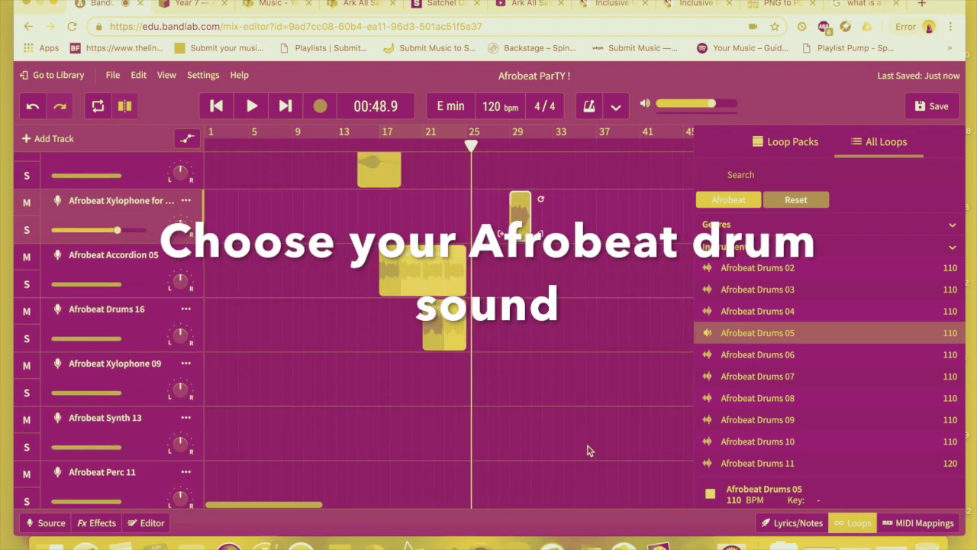
{"action": "left_click", "coordinate": [763, 310]}
{"action": "left_click", "coordinate": [778, 376]}
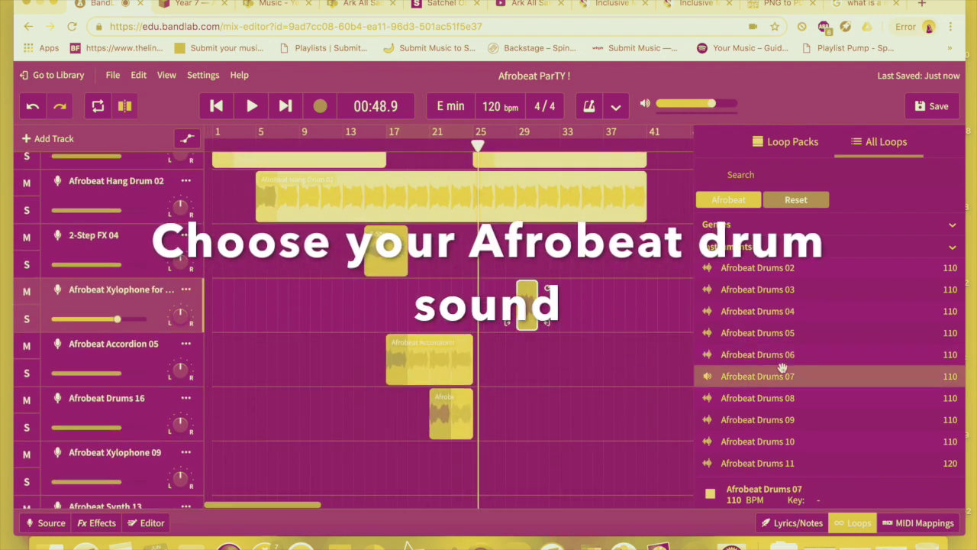
{"action": "left_click", "coordinate": [772, 356]}
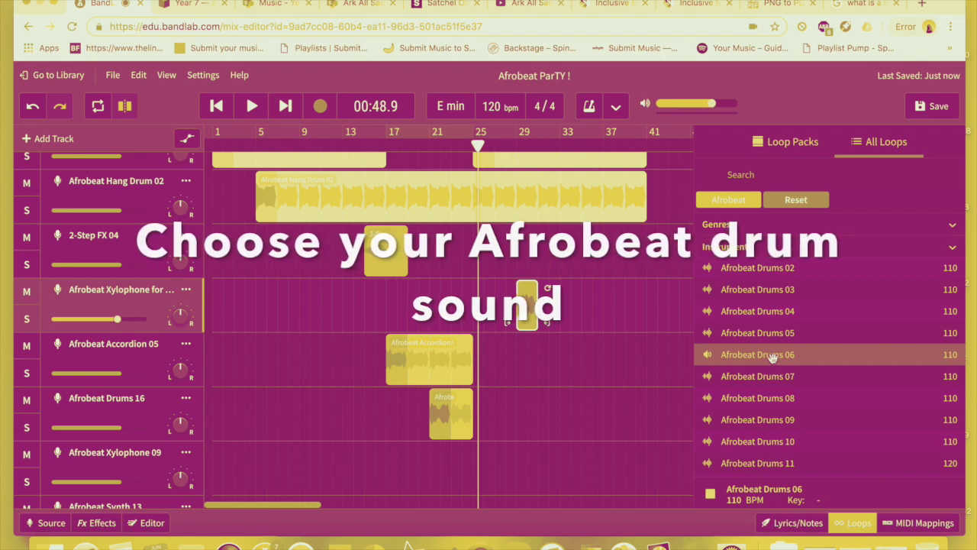
{"action": "scroll", "coordinate": [546, 432], "scroll_direction": "down", "scroll_amount": 2}
Add Afrobeat Drums 06 as a new track and move it above Accordion 05.
{"action": "left_click_drag", "start_coordinate": [747, 354], "coordinate": [556, 473]}
{"action": "left_click_drag", "start_coordinate": [141, 488], "coordinate": [144, 182]}
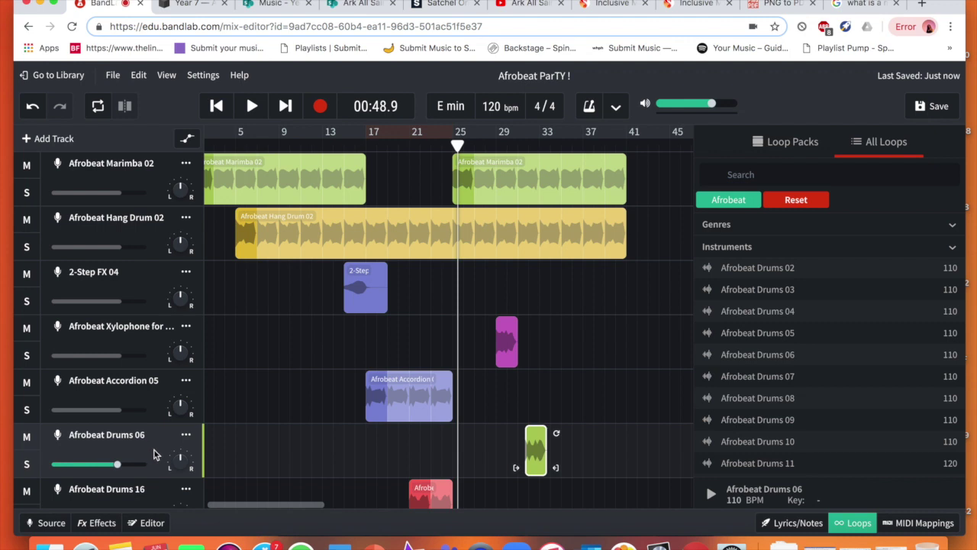
{"action": "left_click_drag", "start_coordinate": [153, 455], "coordinate": [145, 380]}
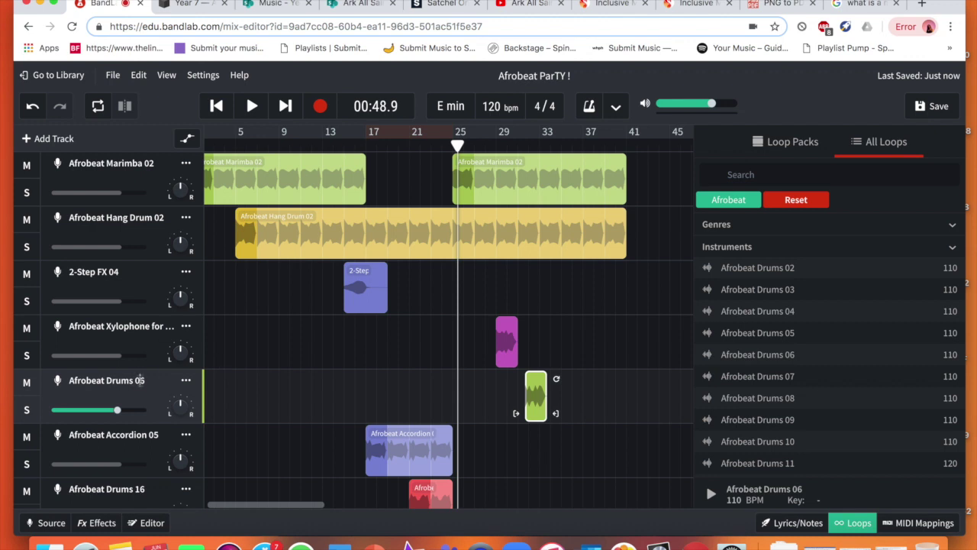
Rename it 'Afrobeat Drums 06 verse drums' and drag its clip toward bar 25.
{"action": "type", "text": "drums"}
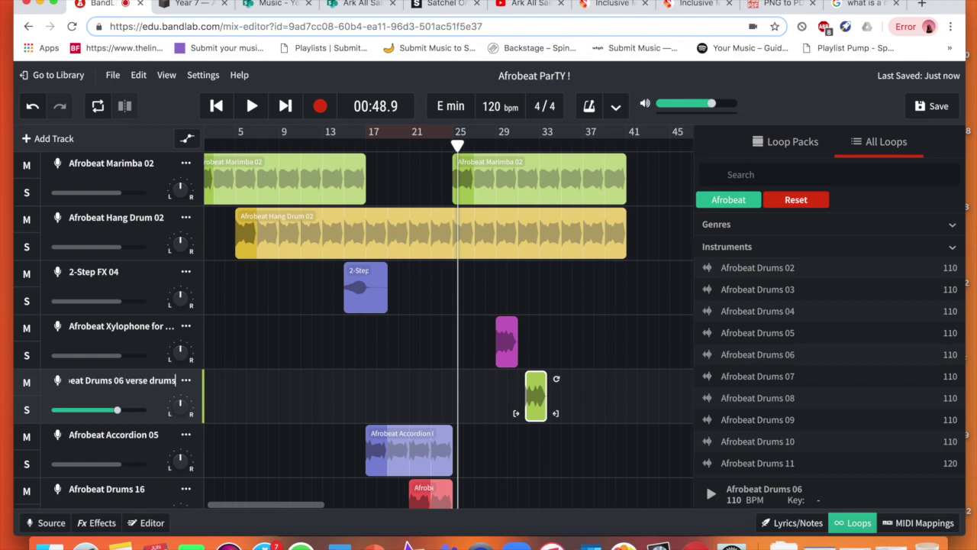
{"action": "key", "text": "Return"}
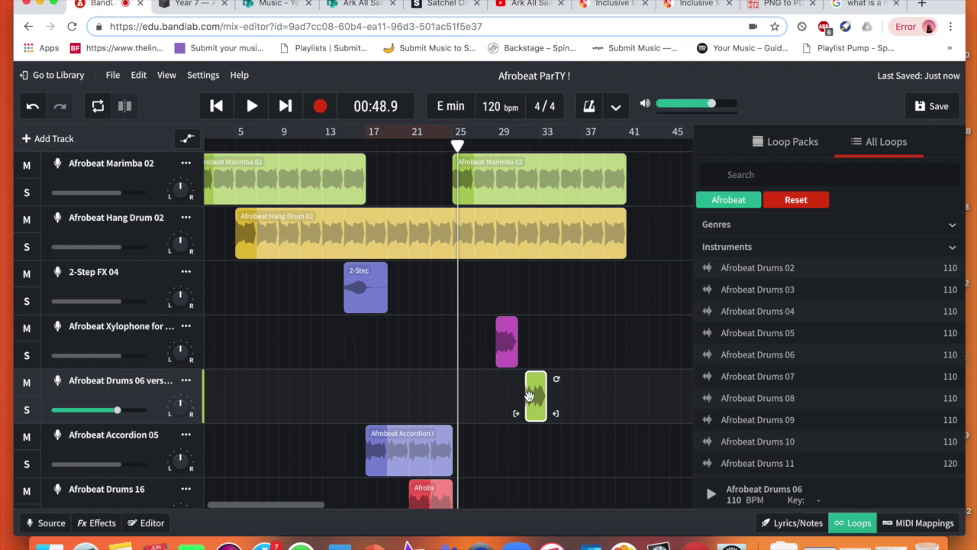
{"action": "left_click_drag", "start_coordinate": [528, 397], "coordinate": [630, 364]}
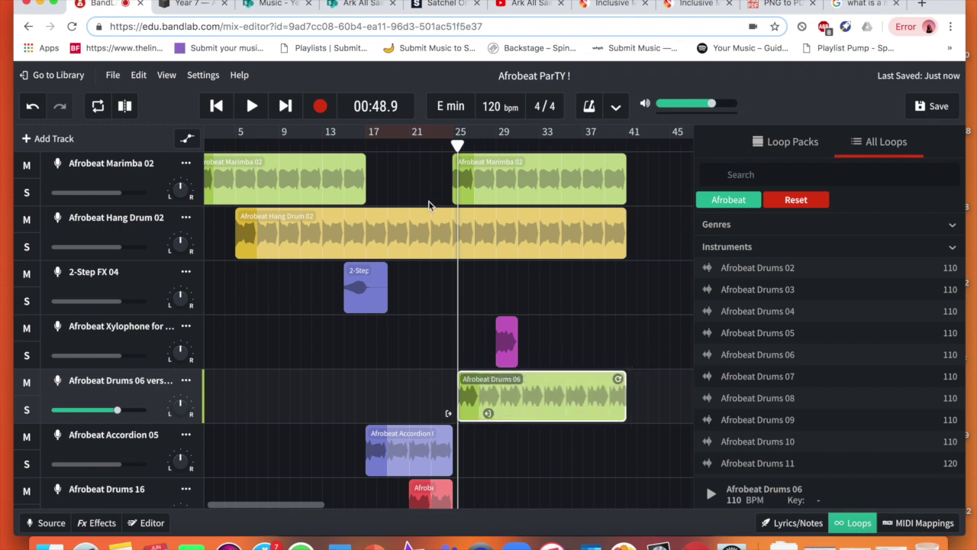
Select the Afrobeat Drums 16 track to label it chorus drums, then play the arrangement.
{"action": "scroll", "coordinate": [221, 232], "scroll_direction": "left", "scroll_amount": 2}
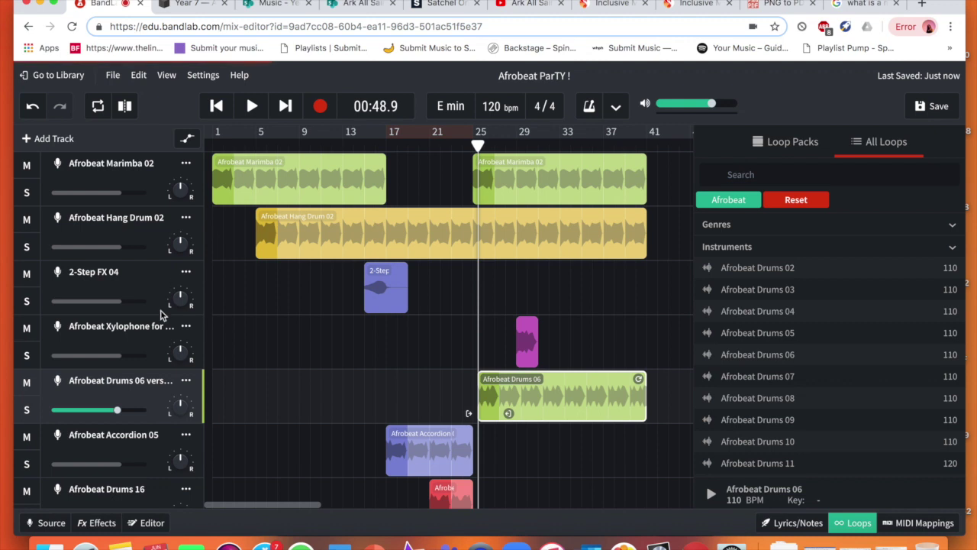
{"action": "scroll", "coordinate": [178, 338], "scroll_direction": "down", "scroll_amount": 3}
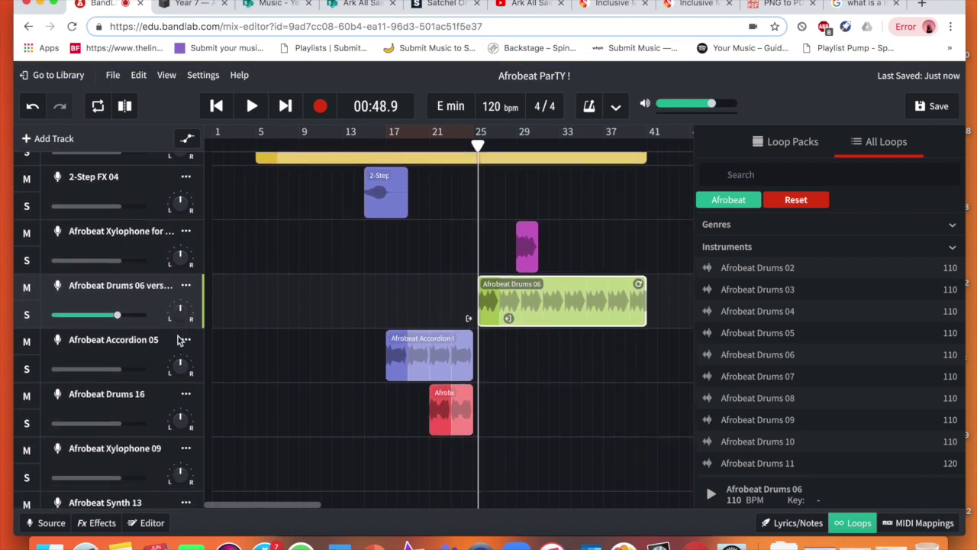
{"action": "left_click", "coordinate": [145, 394]}
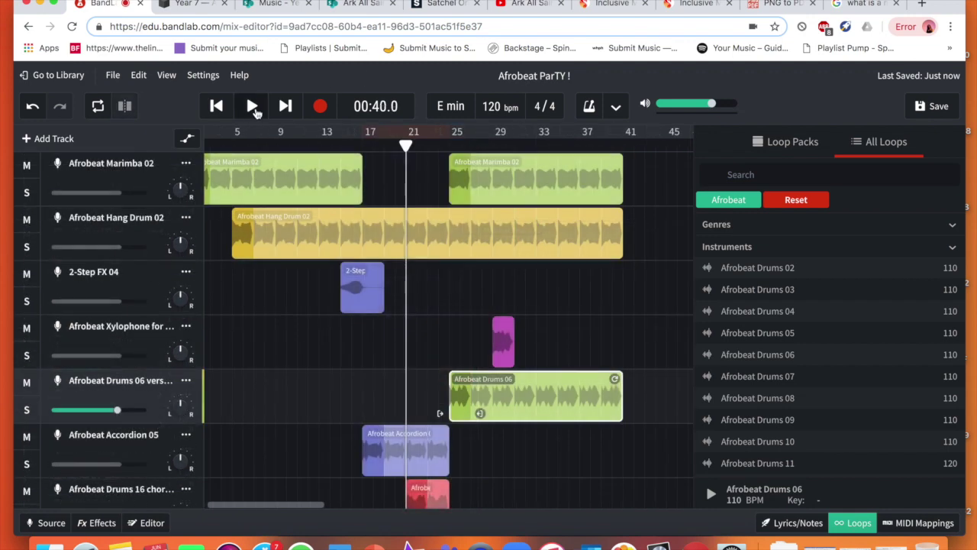
{"action": "left_click", "coordinate": [256, 112]}
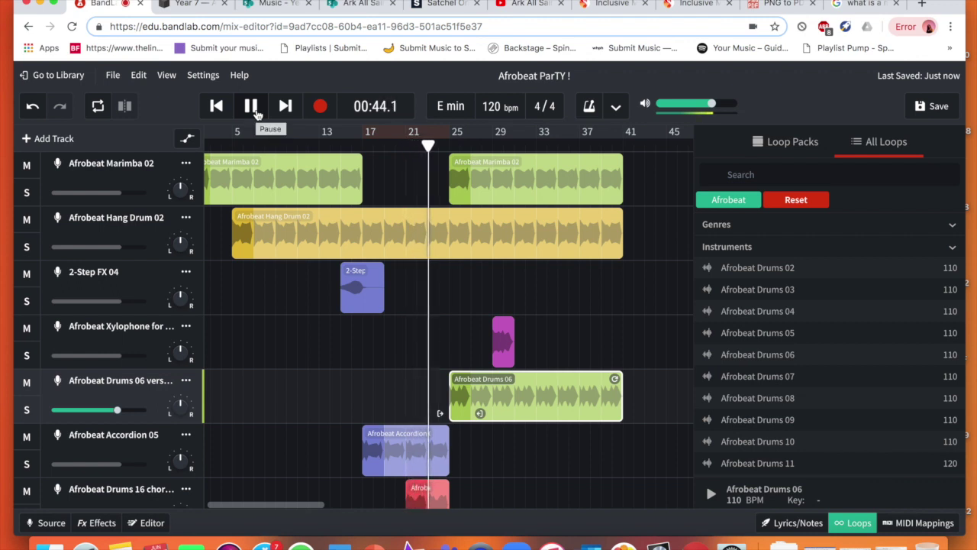
{"action": "key", "text": "XF86AudioRaiseVolume"}
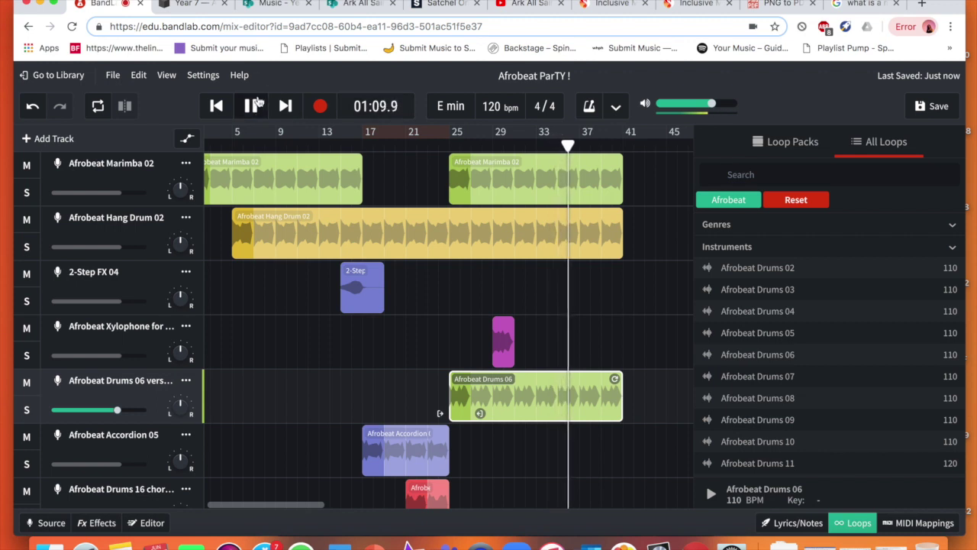
Stop playback at 01:10.3 and put the playhead back at bar 21.
{"action": "key", "text": "space"}
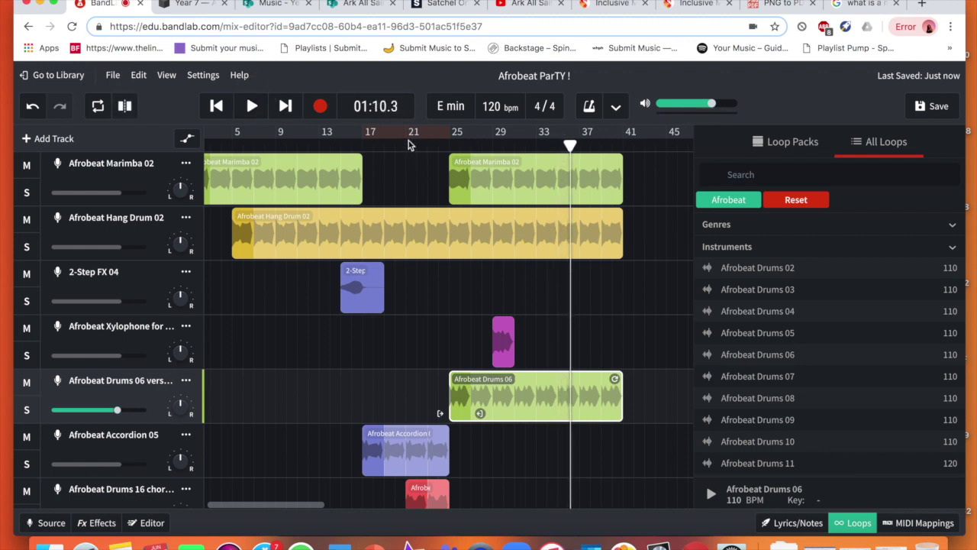
{"action": "left_click", "coordinate": [408, 144]}
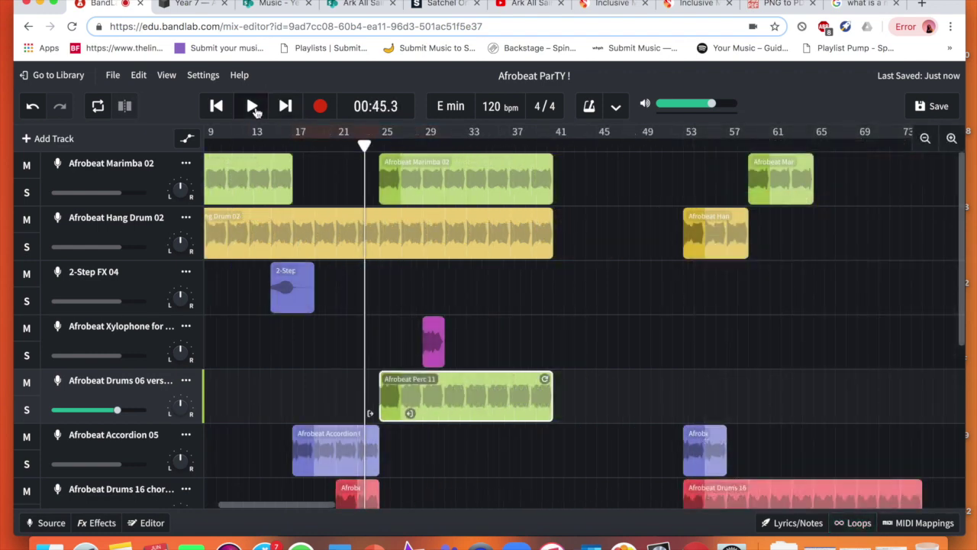
Play the arrangement from bar 21 and stop at 01:07.8, around bar 35 in verse 2.
{"action": "left_click", "coordinate": [256, 111]}
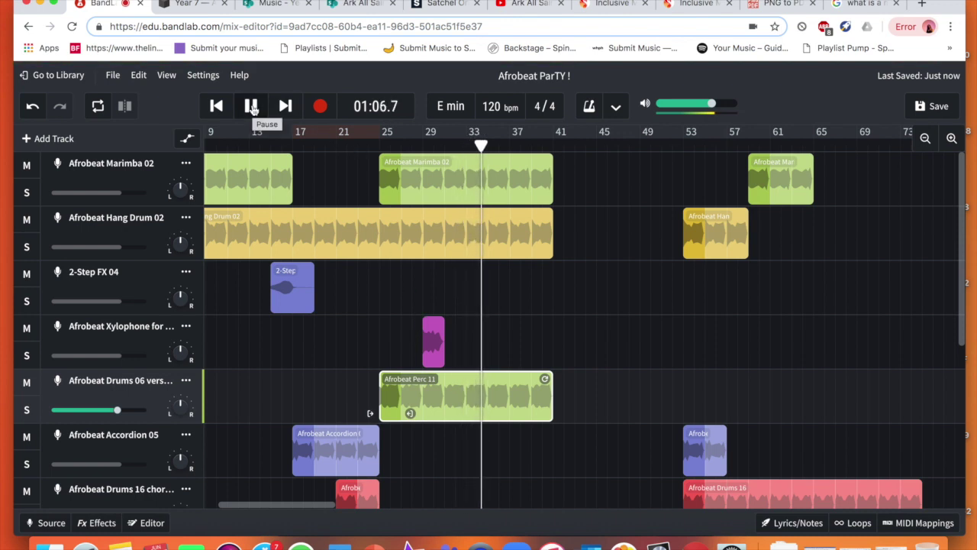
{"action": "left_click", "coordinate": [253, 107]}
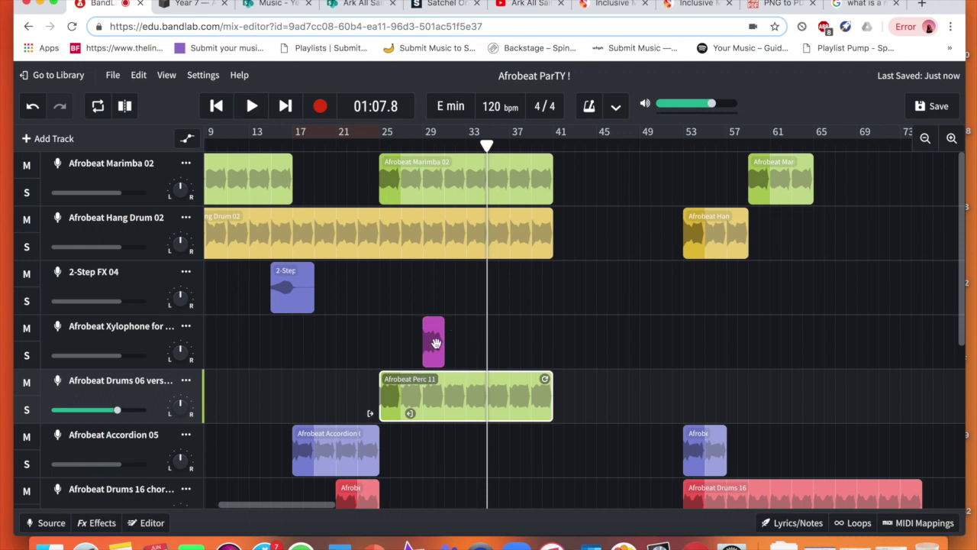
Place a copy of the short magenta Xylophone clip at the playhead around bar 35.
{"action": "left_click", "coordinate": [433, 348]}
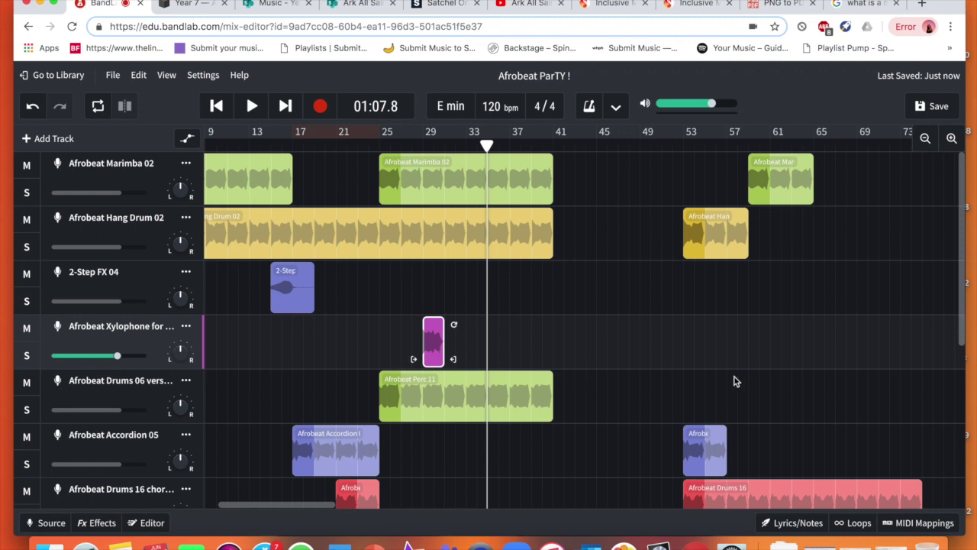
{"action": "key", "text": "ctrl+v"}
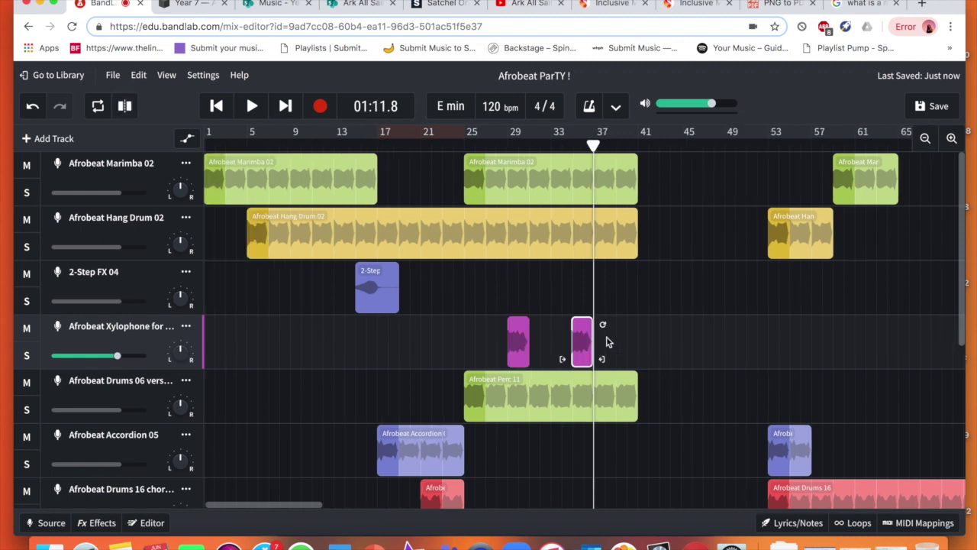
{"action": "scroll", "coordinate": [340, 411], "scroll_direction": "down", "scroll_amount": 5}
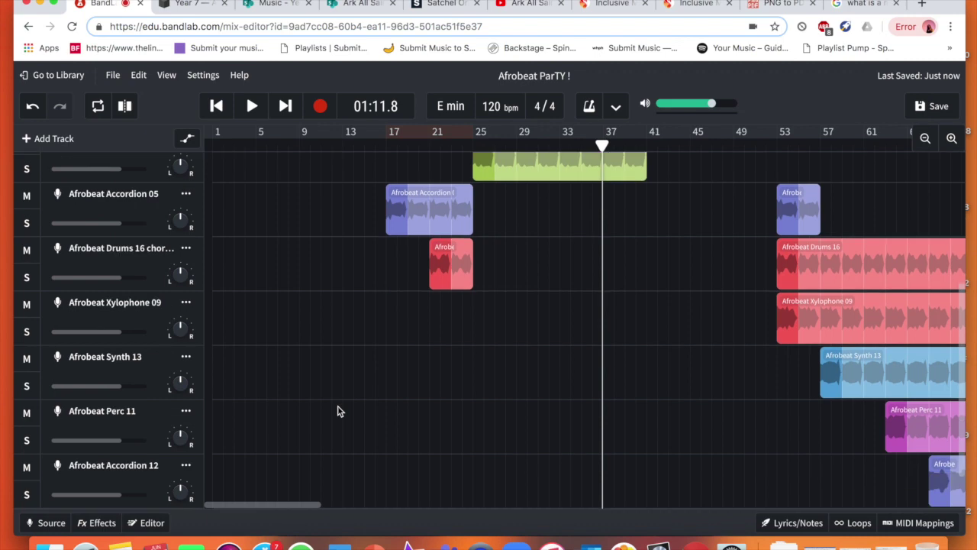
{"action": "scroll", "coordinate": [340, 410], "scroll_direction": "up", "scroll_amount": 5}
{"action": "scroll", "coordinate": [340, 410], "scroll_direction": "right", "scroll_amount": 1}
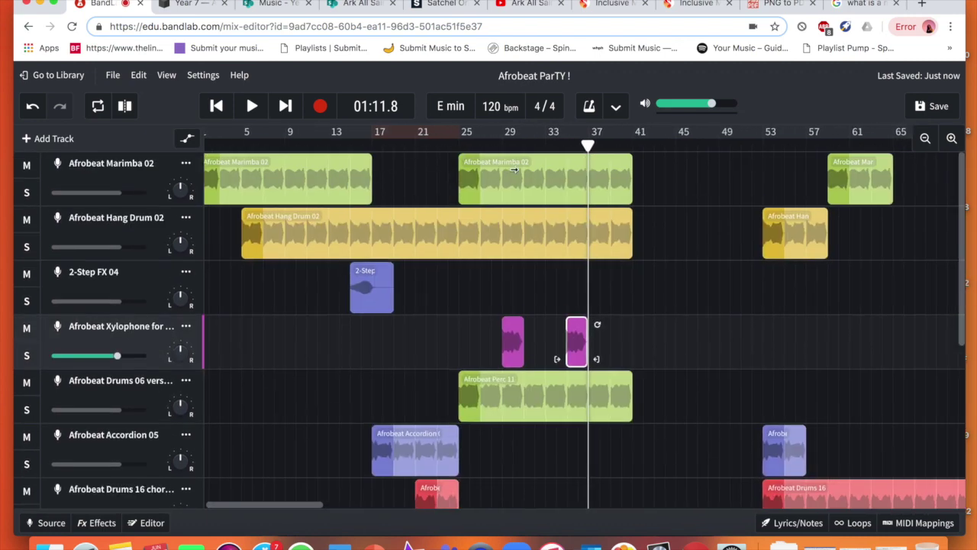
{"action": "scroll", "coordinate": [512, 169], "scroll_direction": "right", "scroll_amount": 5}
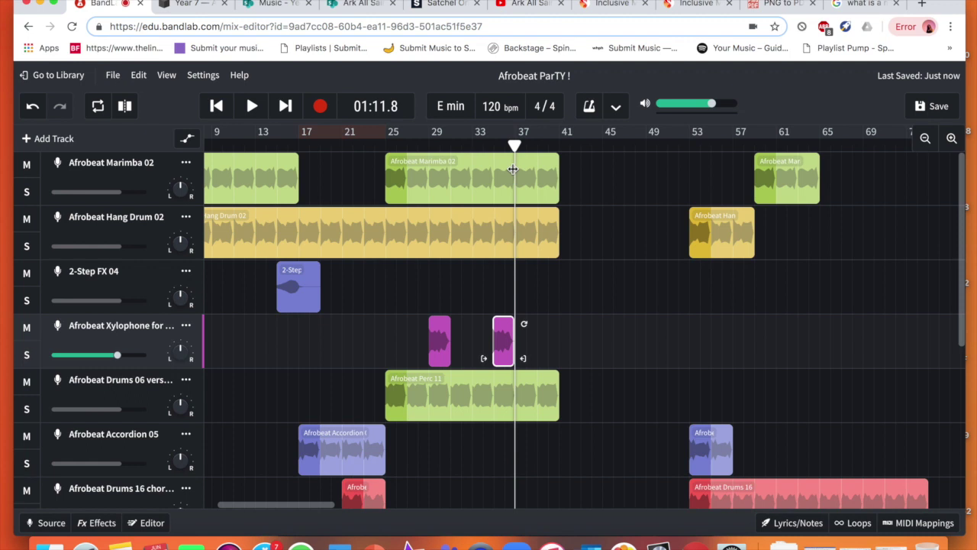
{"action": "scroll", "coordinate": [512, 169], "scroll_direction": "right", "scroll_amount": 2}
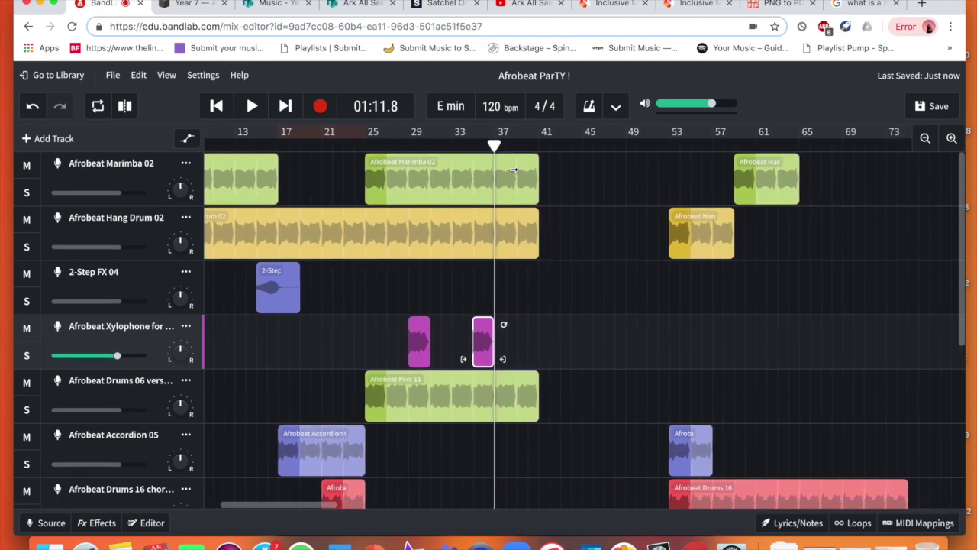
{"action": "scroll", "coordinate": [513, 169], "scroll_direction": "right", "scroll_amount": 1}
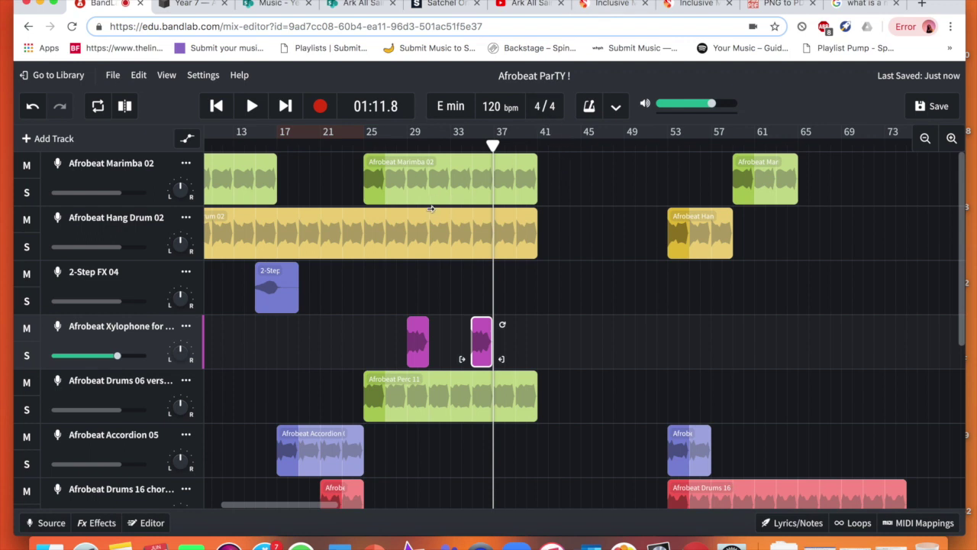
{"action": "scroll", "coordinate": [431, 208], "scroll_direction": "left", "scroll_amount": 10}
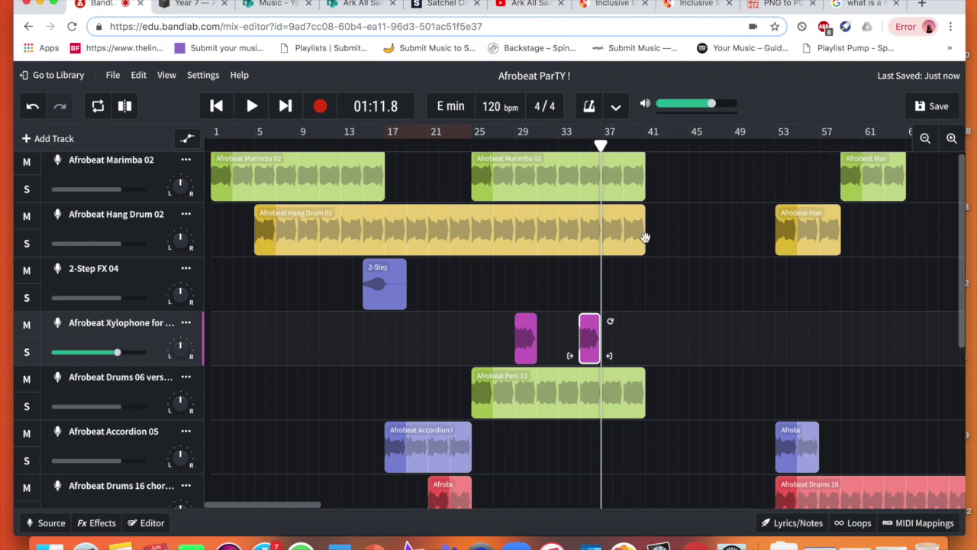
{"action": "scroll", "coordinate": [563, 433], "scroll_direction": "down", "scroll_amount": 3}
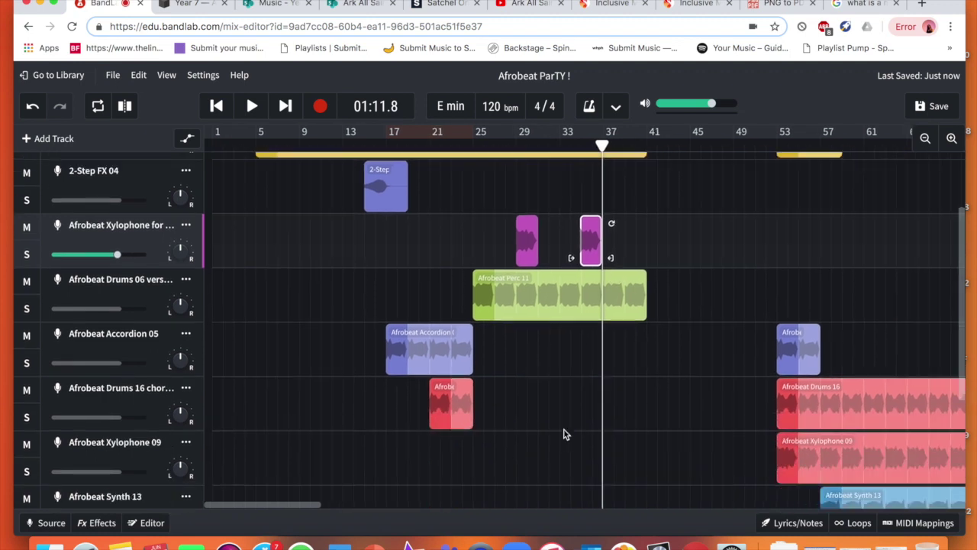
{"action": "scroll", "coordinate": [561, 303], "scroll_direction": "up", "scroll_amount": 3}
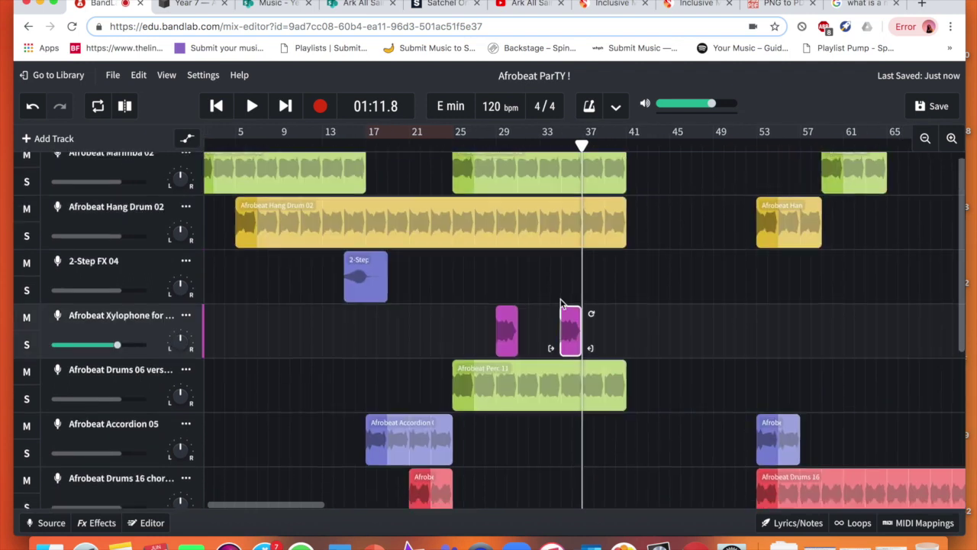